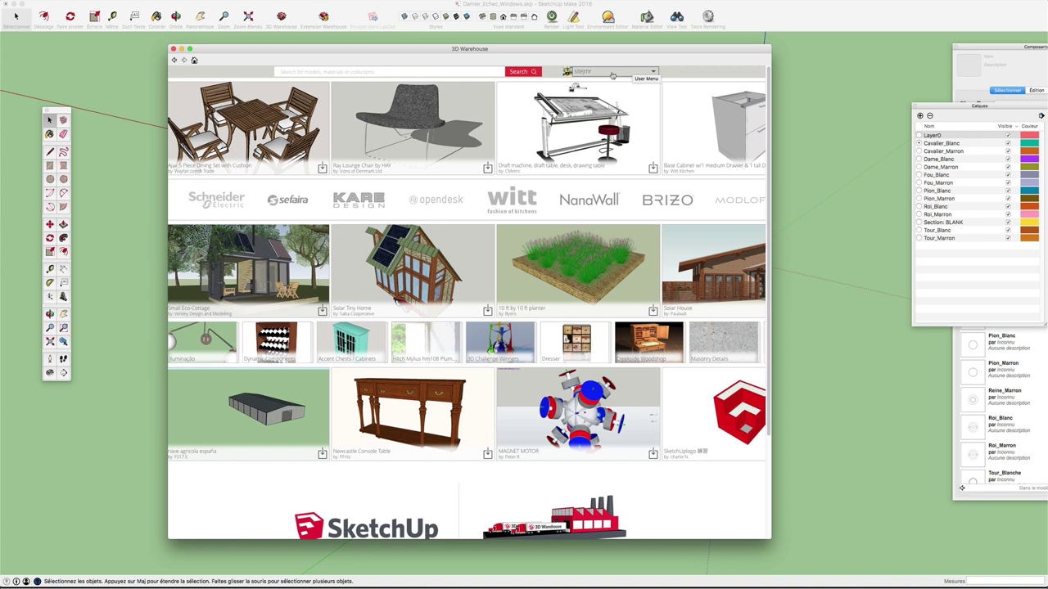
# Open the My 3D Warehouse page from the account menu to list your uploaded models
pyautogui.click(654, 73)
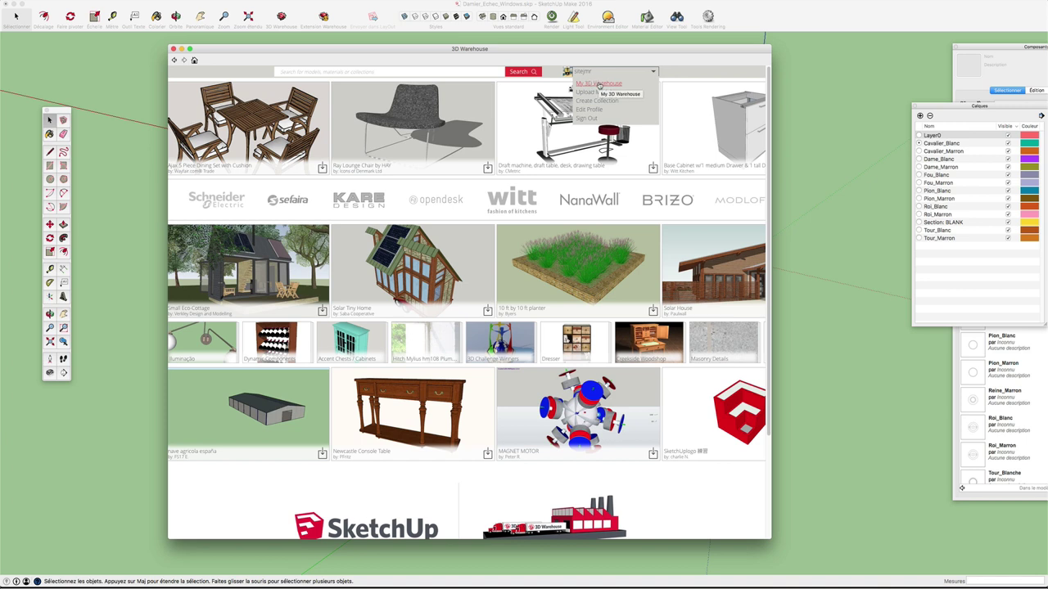
pyautogui.click(583, 85)
pyautogui.moveTo(599, 84)
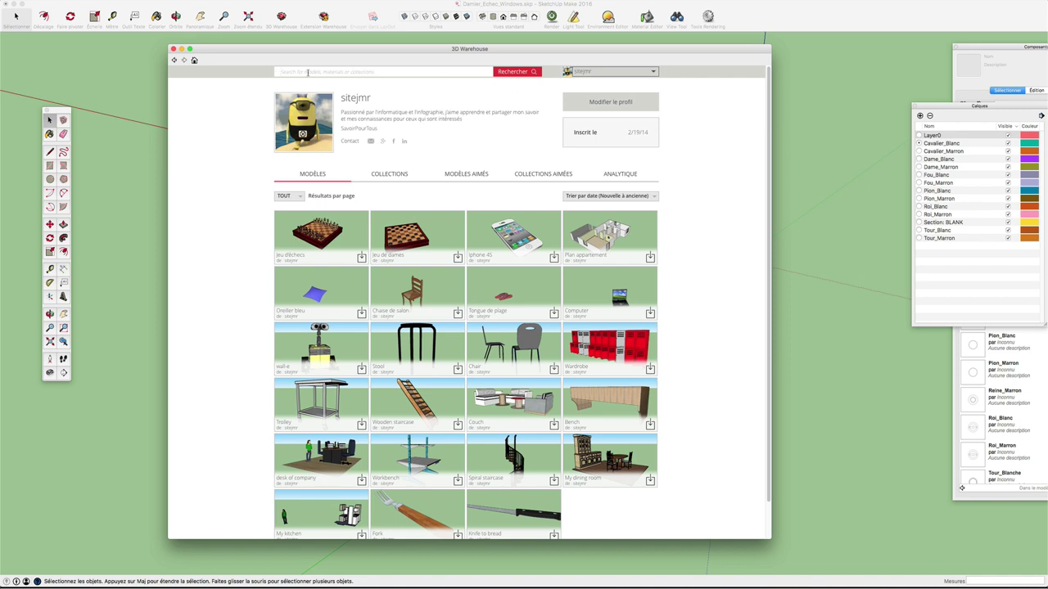
# Search 3D Warehouse for 'chair', then for 'wall-e', and browse the results
pyautogui.write('chair')
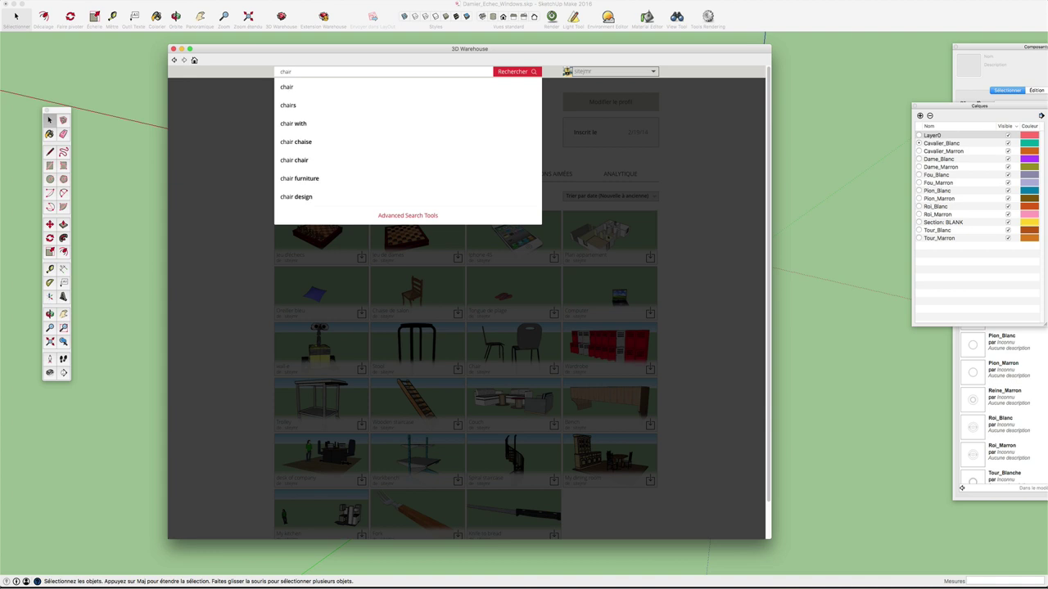
pyautogui.press('Return')
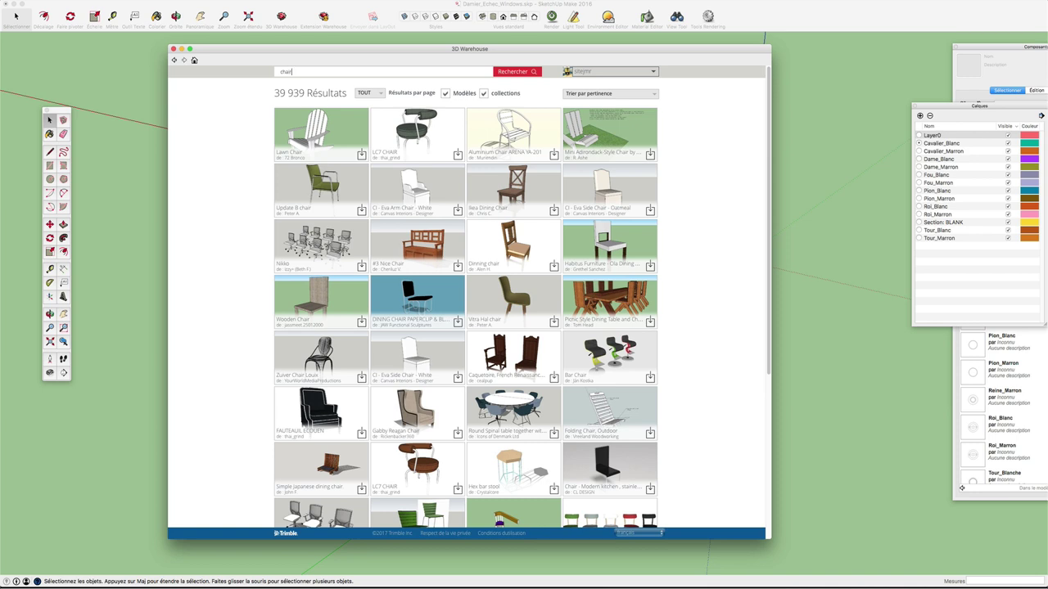
pyautogui.moveTo(299, 72); pyautogui.dragTo(250, 69)
pyautogui.write('wall-e')
pyautogui.press('Return')
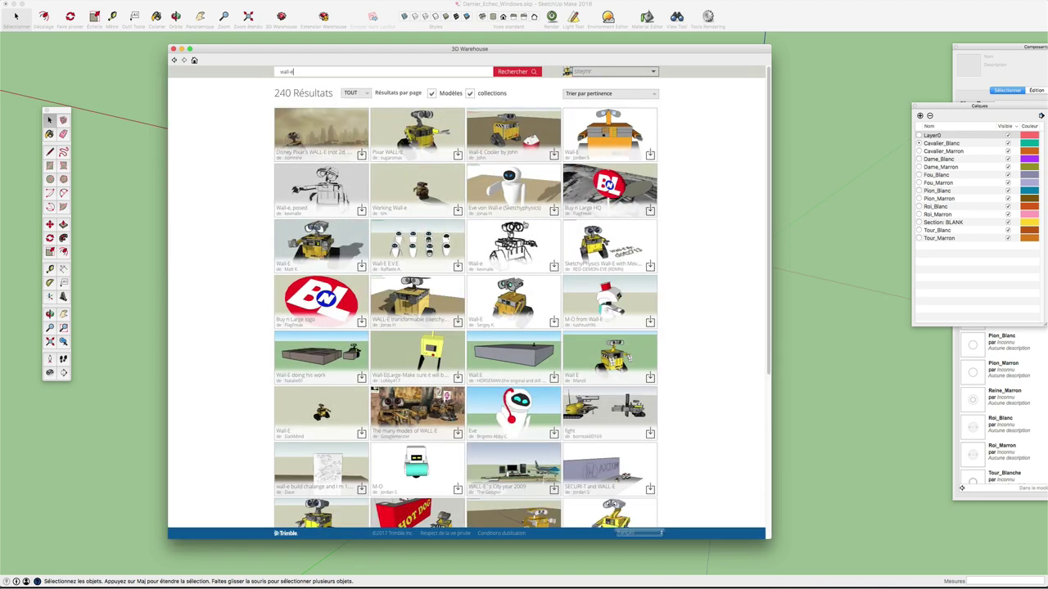
pyautogui.scroll(-2, 532, 221)
pyautogui.scroll(-3, 532, 221)
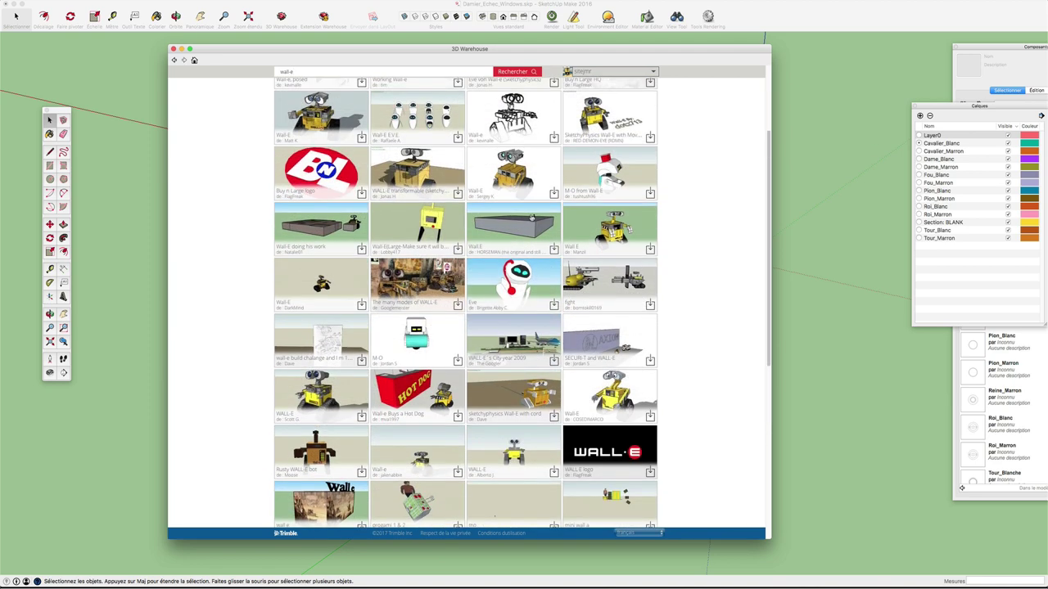
pyautogui.scroll(5, 531, 218)
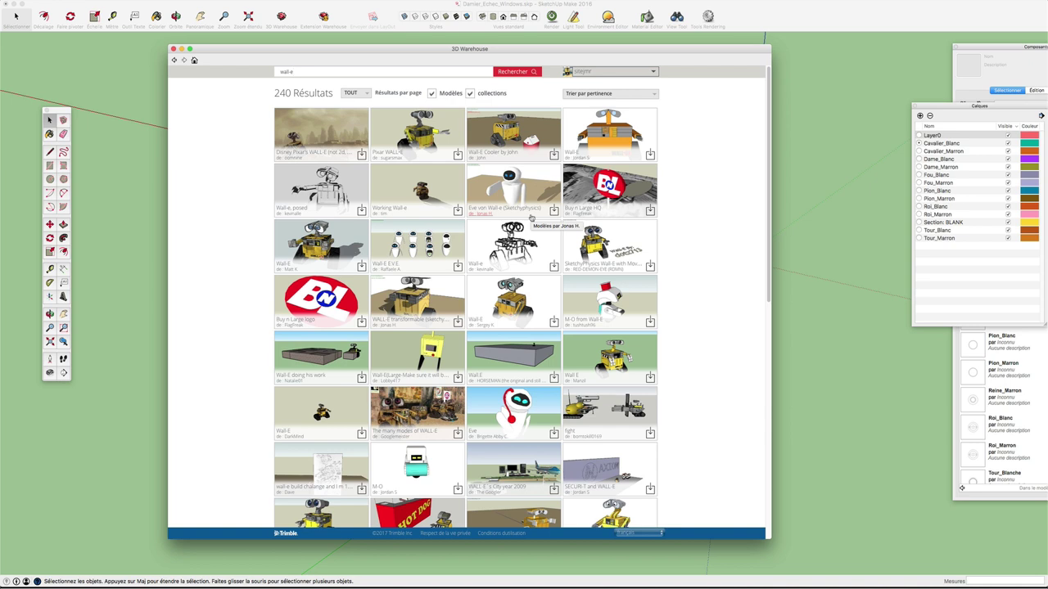
# Open the Pixar WALL·E model's page from the wall-e results
pyautogui.moveTo(296, 71); pyautogui.dragTo(258, 72)
pyautogui.click(294, 72)
pyautogui.click(449, 156)
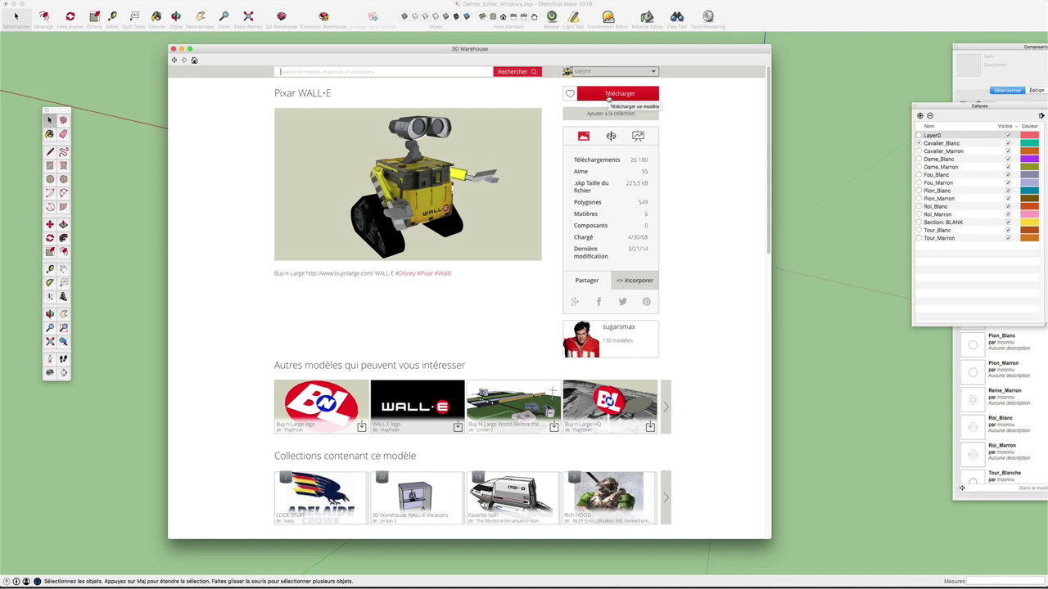
# Download the Pixar WALL·E model with Télécharger, then close the 3D Warehouse window
pyautogui.click(608, 96)
pyautogui.click(174, 49)
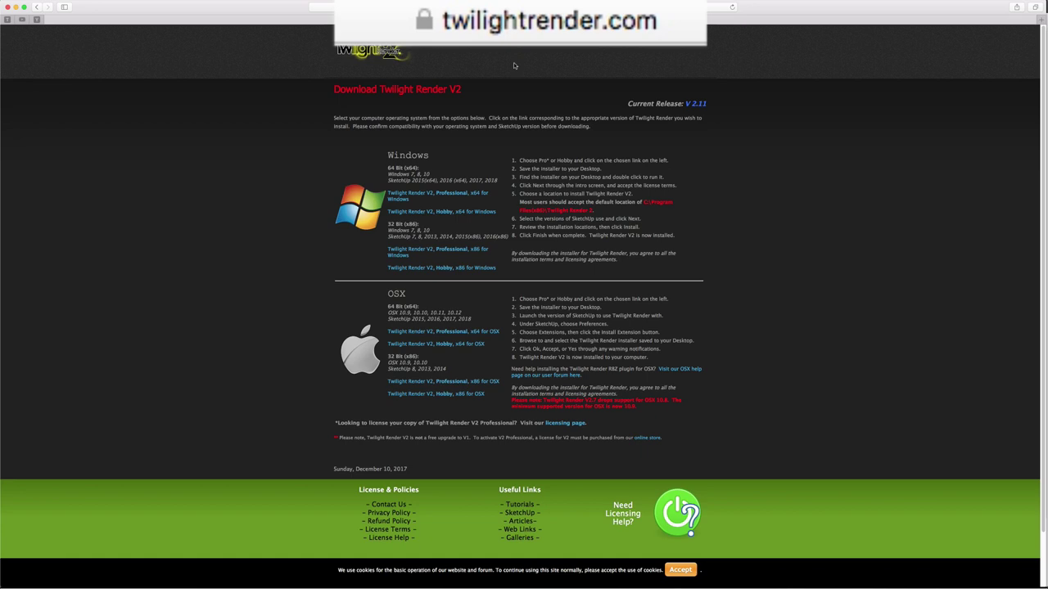
# Go to the twilightrender.com home page and scroll through its V2.11 and Terrain Tools news posts
pyautogui.click(474, 41)
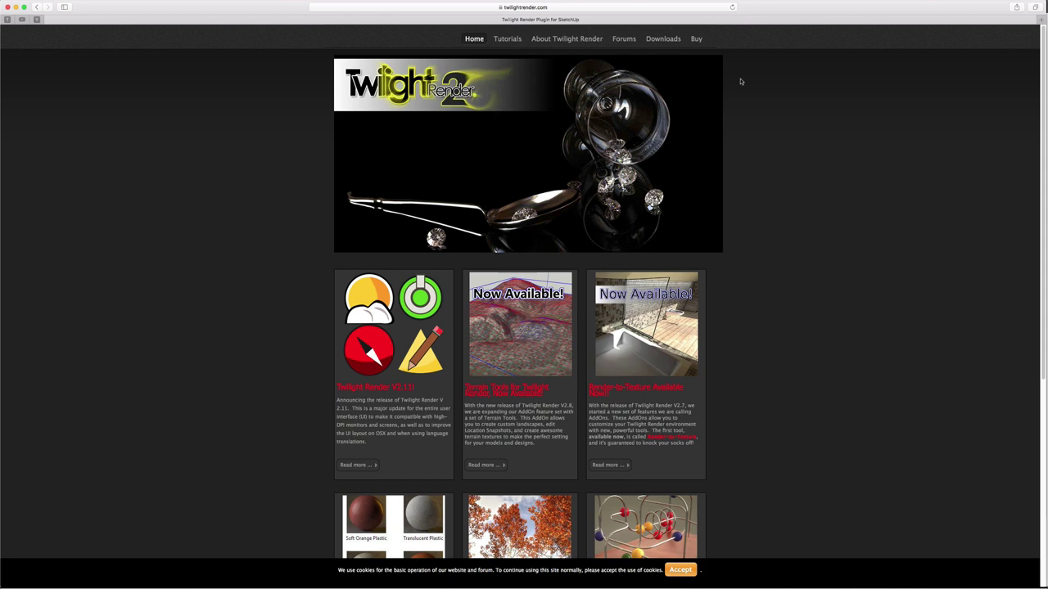
pyautogui.scroll(-2, 740, 81)
pyautogui.scroll(-1, 740, 81)
pyautogui.scroll(-2, 740, 81)
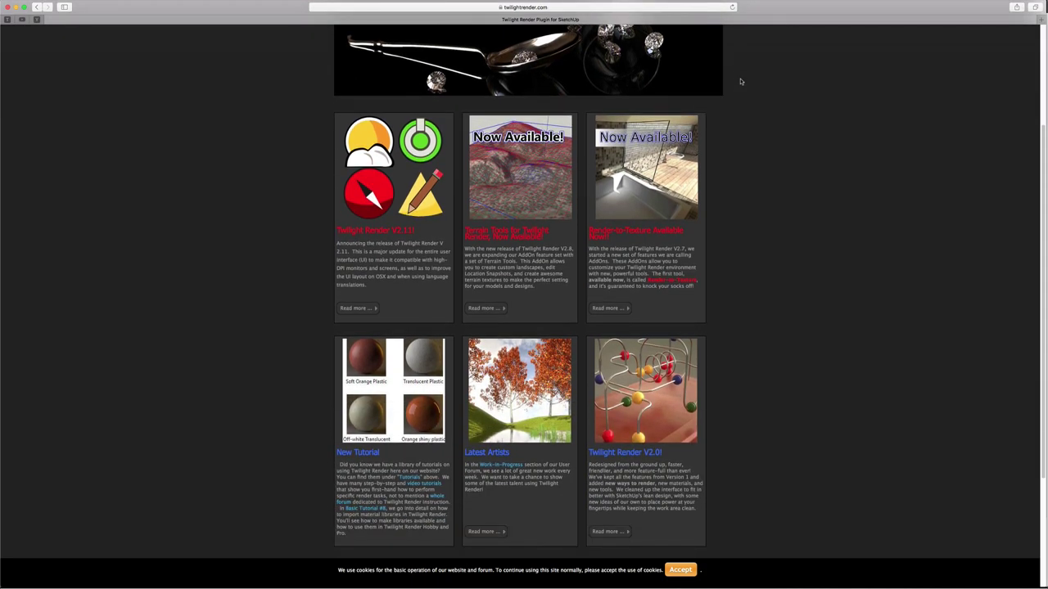
pyautogui.scroll(-1, 740, 81)
pyautogui.scroll(-1, 740, 81)
pyautogui.scroll(-1, 740, 81)
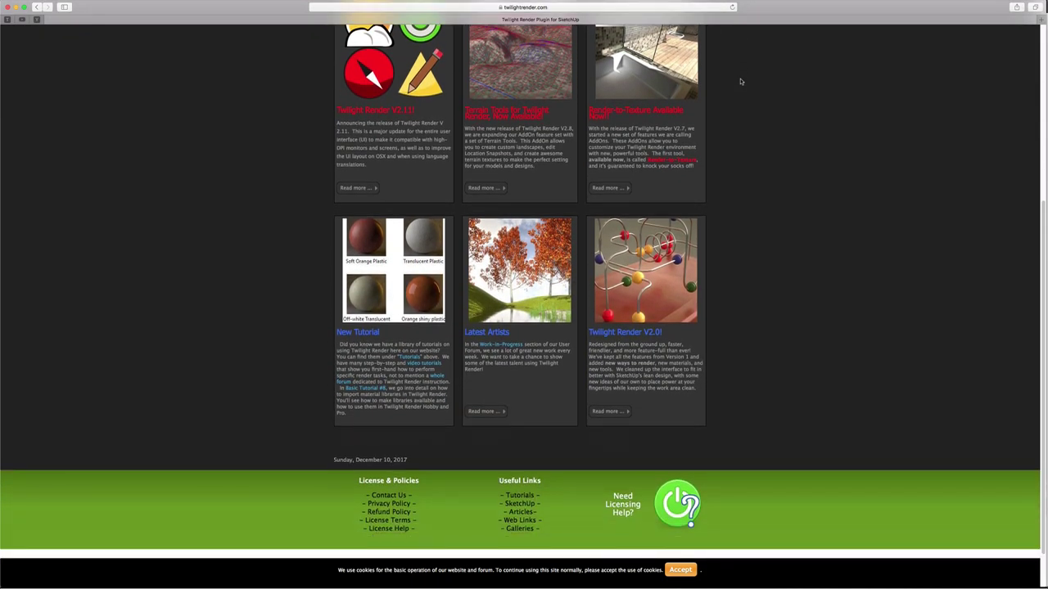
pyautogui.scroll(2, 739, 81)
pyautogui.scroll(2, 740, 81)
pyautogui.scroll(4, 739, 81)
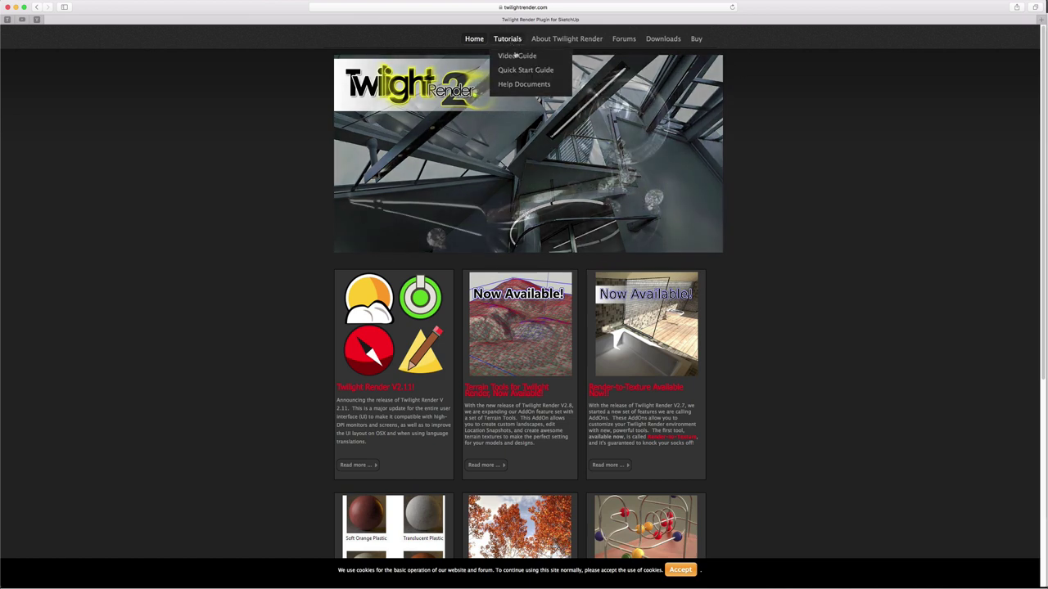
pyautogui.moveTo(566, 38)
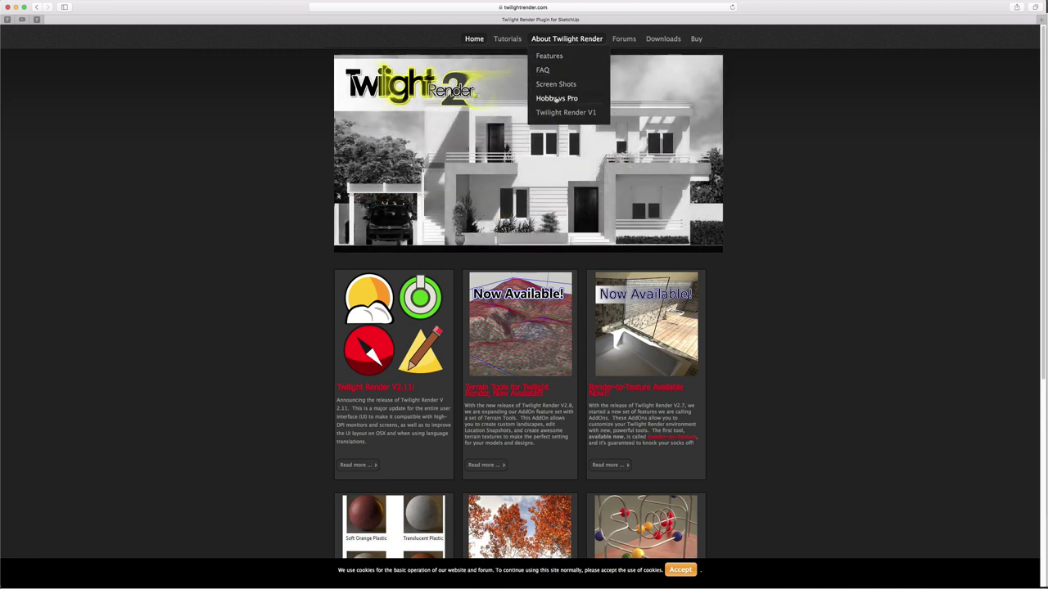
# Open the Hobby vs Pro page and review the table, including the Image Formats and Price rows
pyautogui.click(557, 99)
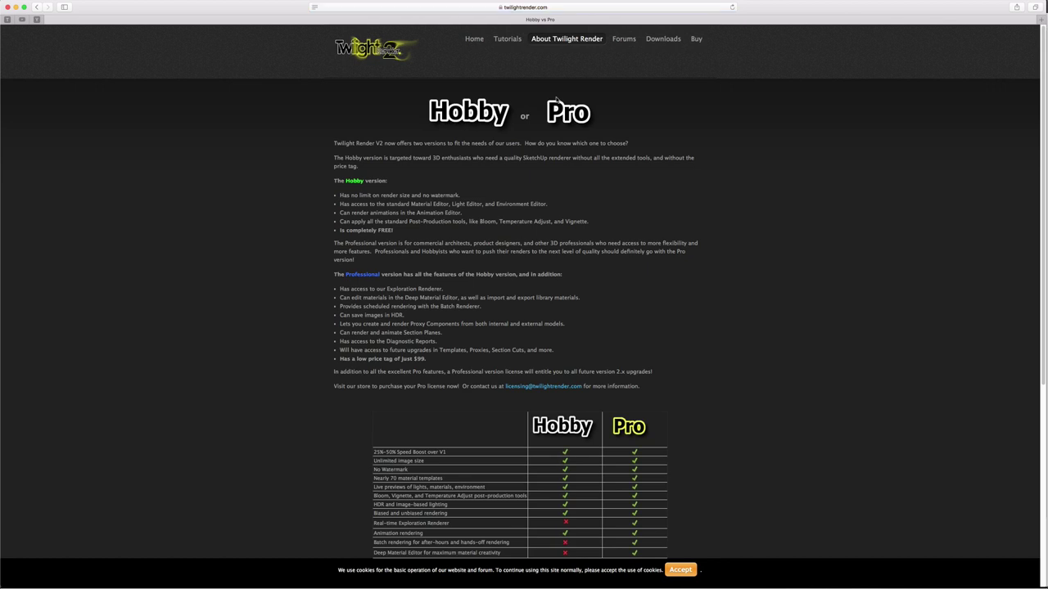
pyautogui.scroll(-2, 715, 217)
pyautogui.scroll(-5, 714, 217)
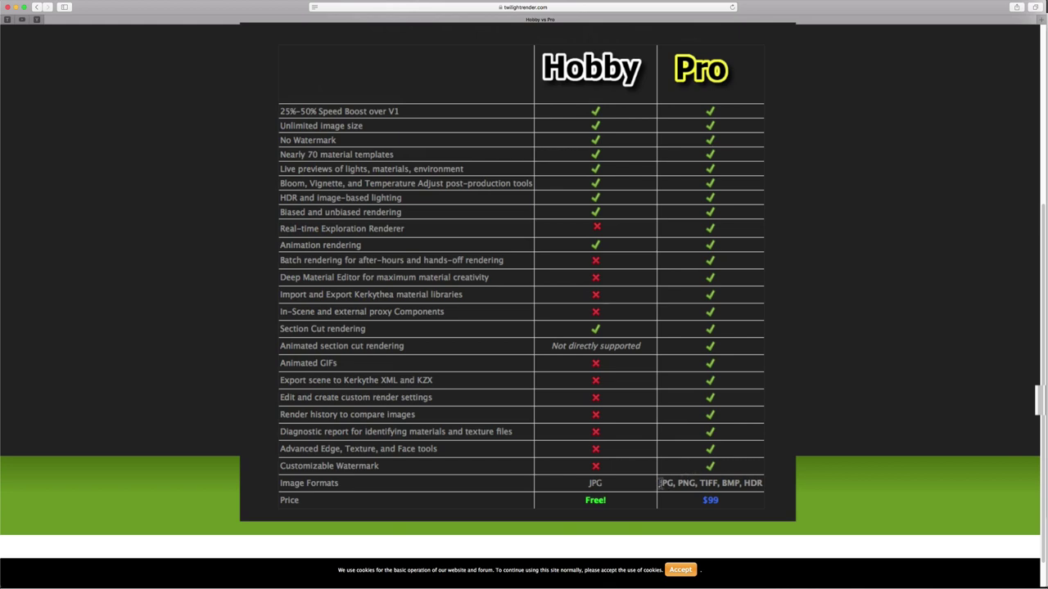
pyautogui.moveTo(659, 483); pyautogui.dragTo(769, 489)
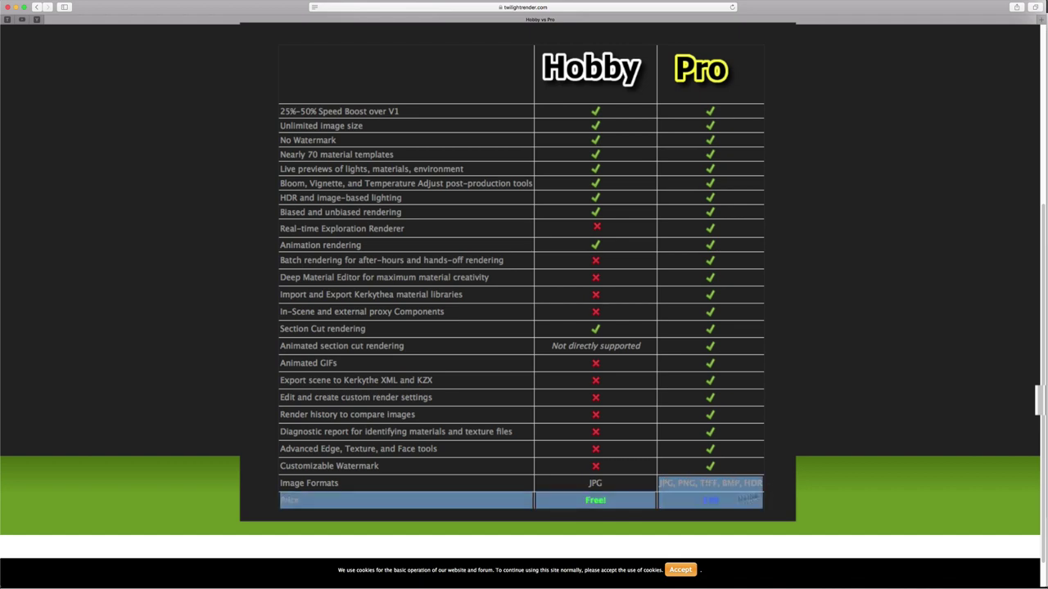
pyautogui.click(630, 491)
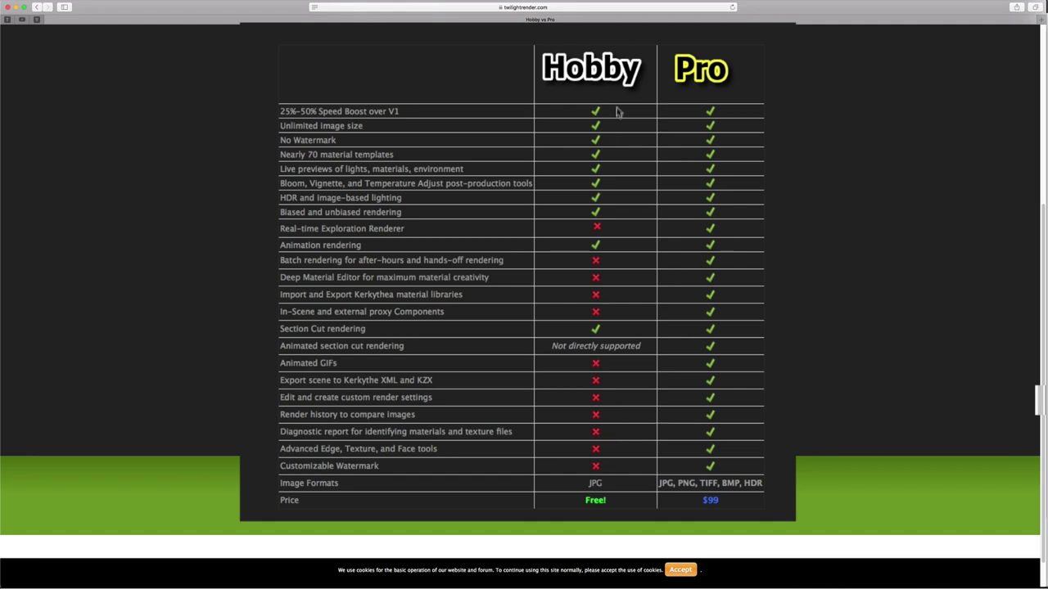
pyautogui.scroll(5, 565, 415)
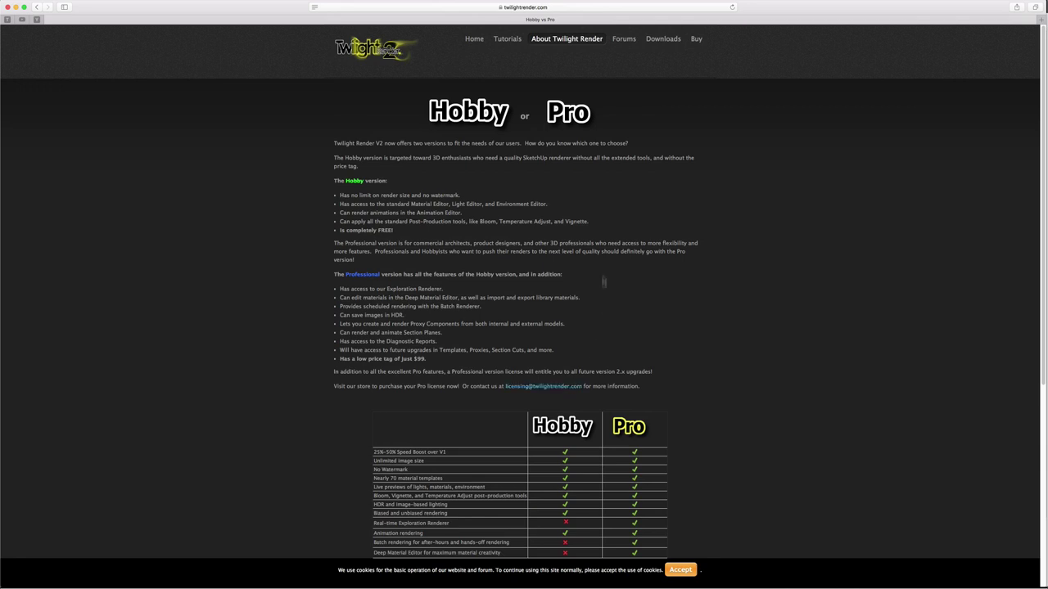
# Download 'Twilight Render V2, Hobby, x64 for OSX' from The Latest Version downloads page
pyautogui.moveTo(663, 38)
pyautogui.click(675, 59)
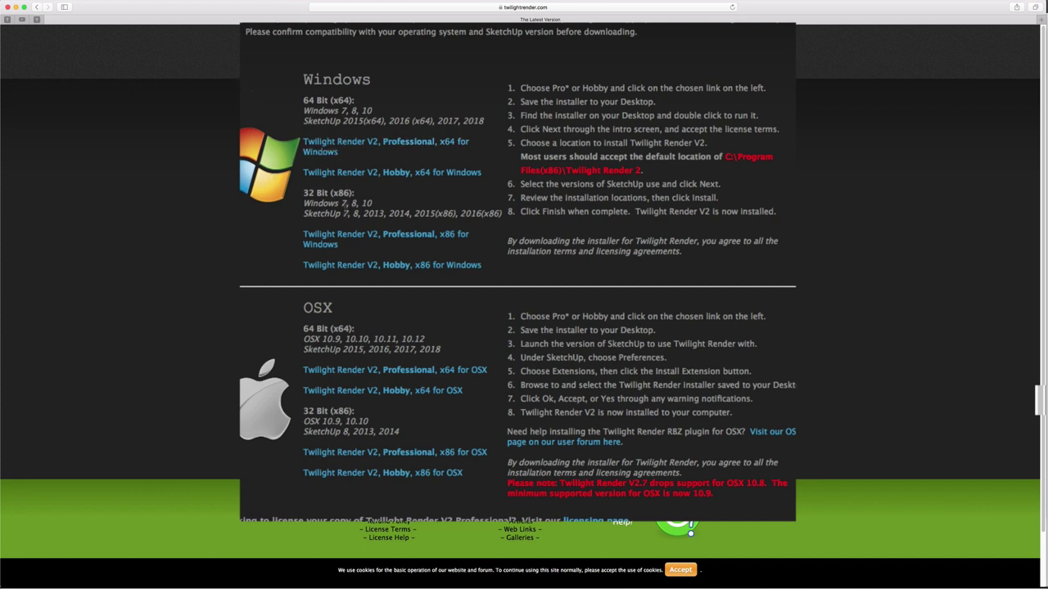
pyautogui.click(340, 372)
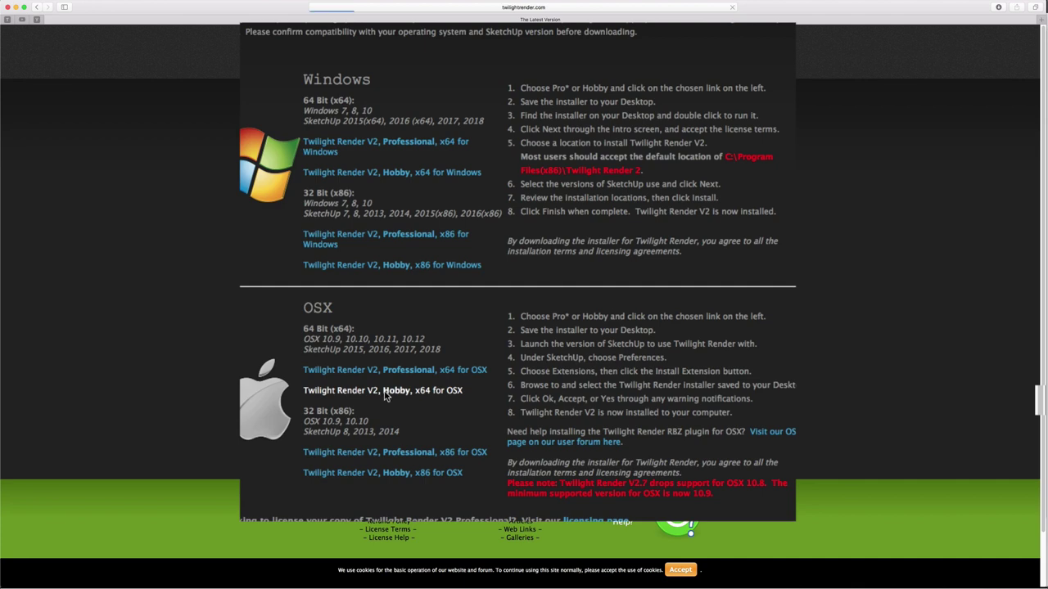
pyautogui.click(385, 396)
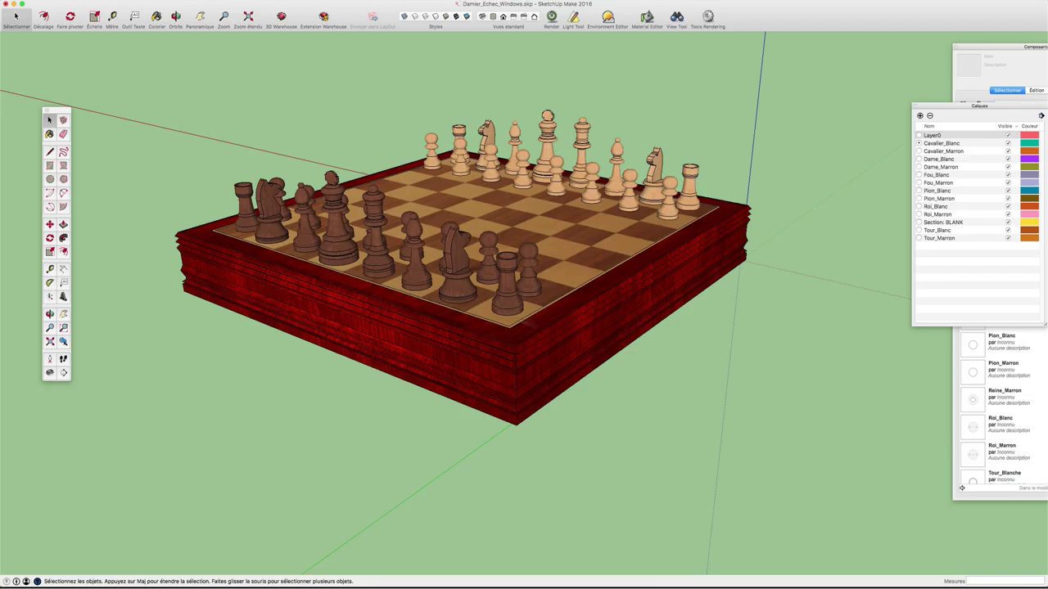
# Orbit the view around the chess board and move closer to it
pyautogui.press('o')
pyautogui.moveTo(685, 357)
pyautogui.mouseDown()
pyautogui.moveTo(576, 374)
pyautogui.moveTo(613, 377)
pyautogui.mouseUp()
pyautogui.press('space')
pyautogui.moveTo(613, 377); pyautogui.dragTo(613, 387, button='middle')
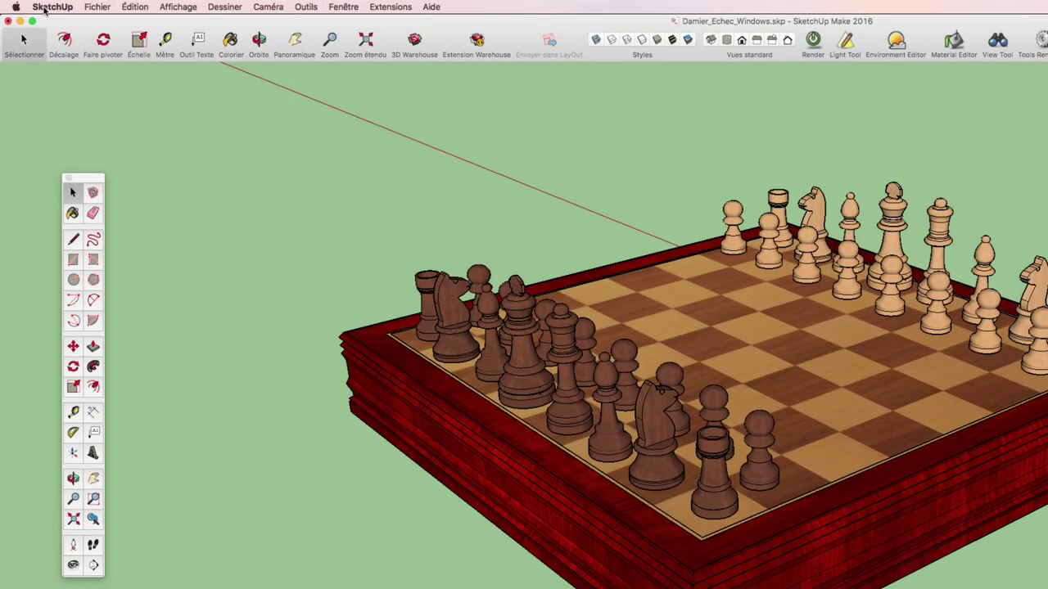
# Open SketchUp preferences and show the Extensions section listing Twilight2 and Fredo6 Animator
pyautogui.click(47, 8)
pyautogui.click(57, 40)
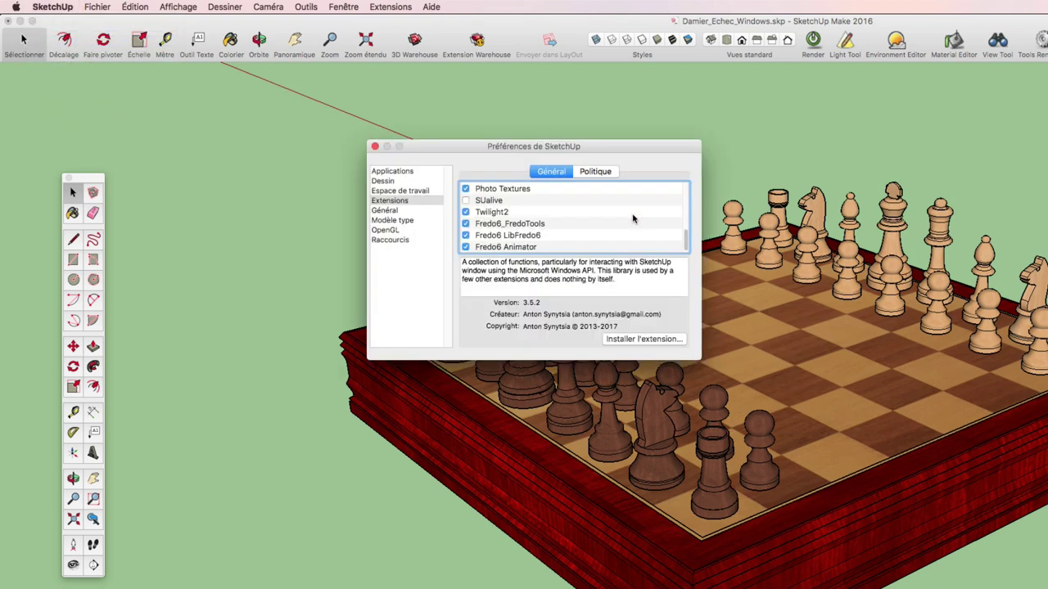
pyautogui.moveTo(515, 149); pyautogui.dragTo(614, 121)
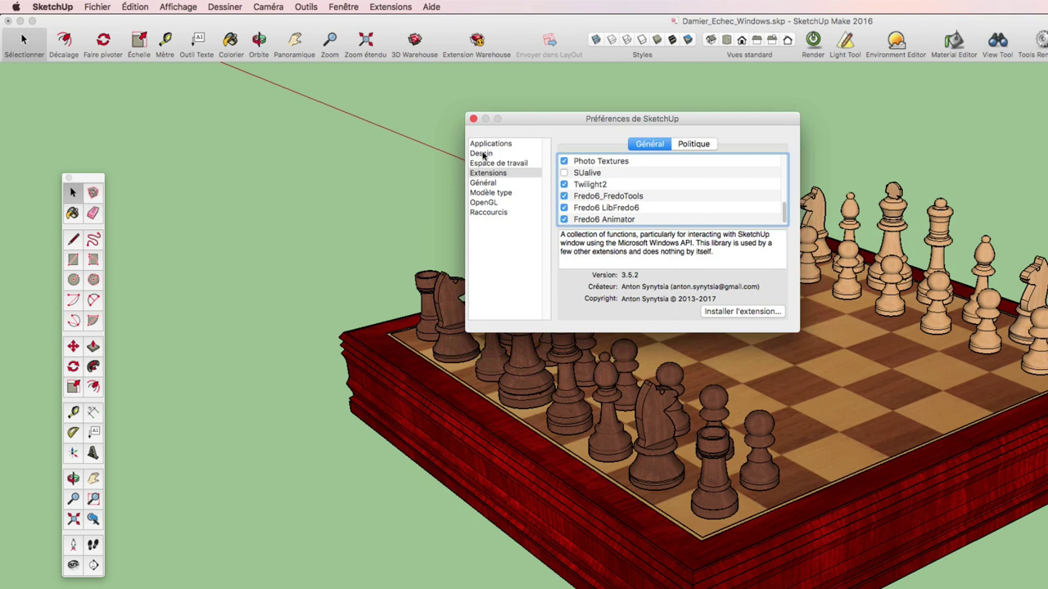
pyautogui.click(484, 175)
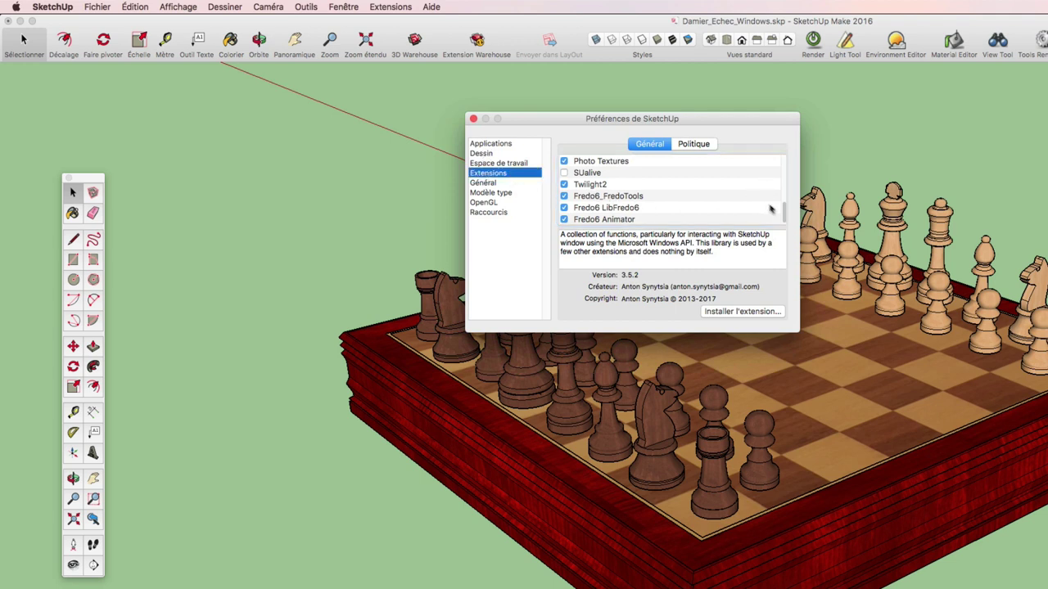
pyautogui.moveTo(782, 214)
pyautogui.mouseDown()
pyautogui.moveTo(786, 165)
pyautogui.moveTo(786, 216)
pyautogui.mouseUp()
# Install twilight_OSXx64_V2_Hobby.rbz with Installer l'extension, confirm, and check the Extensions menu
pyautogui.click(731, 313)
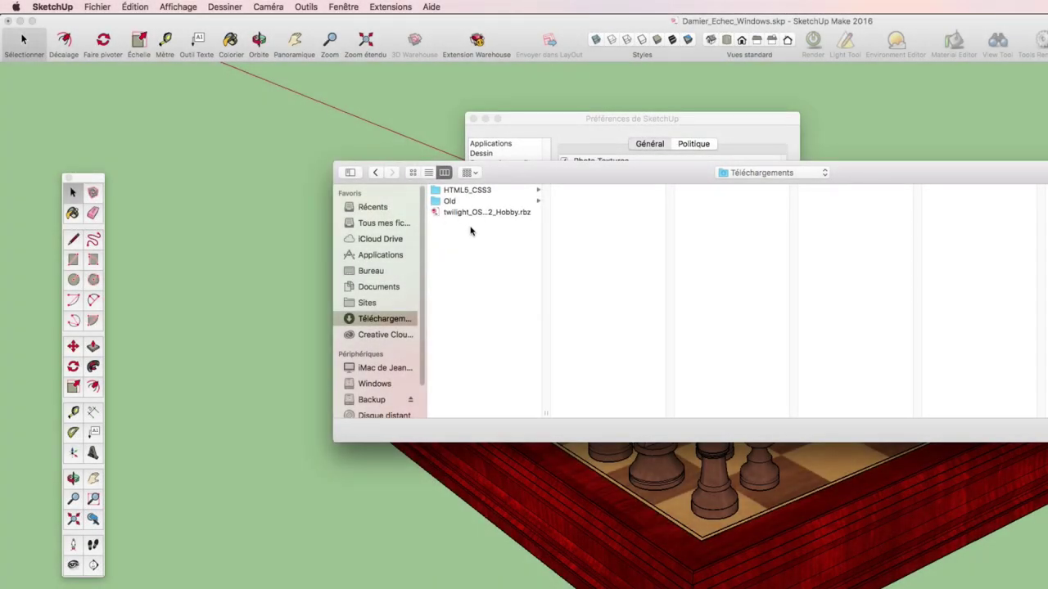
pyautogui.click(482, 212)
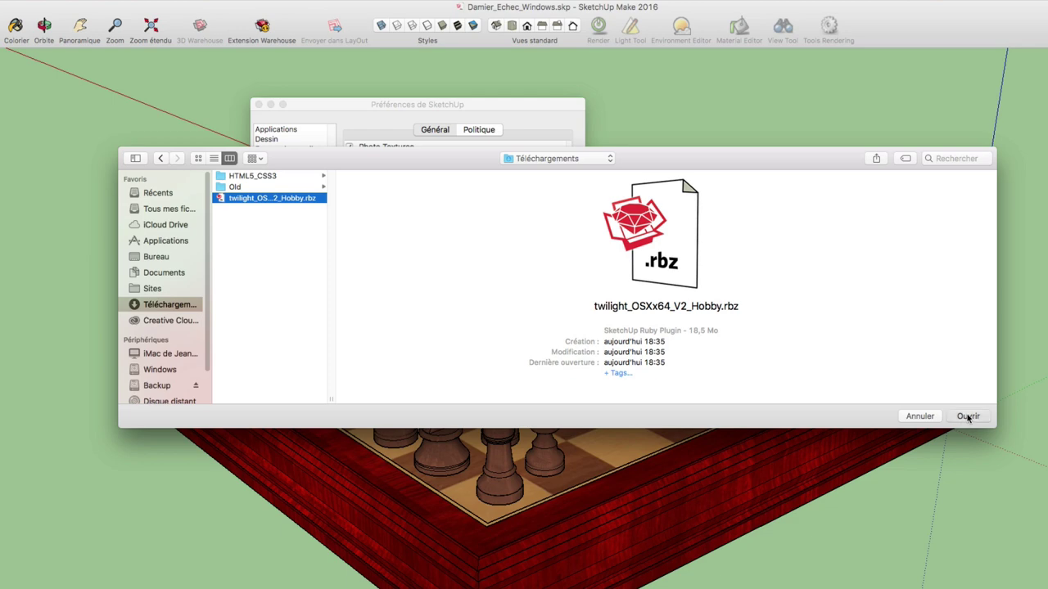
pyautogui.click(968, 417)
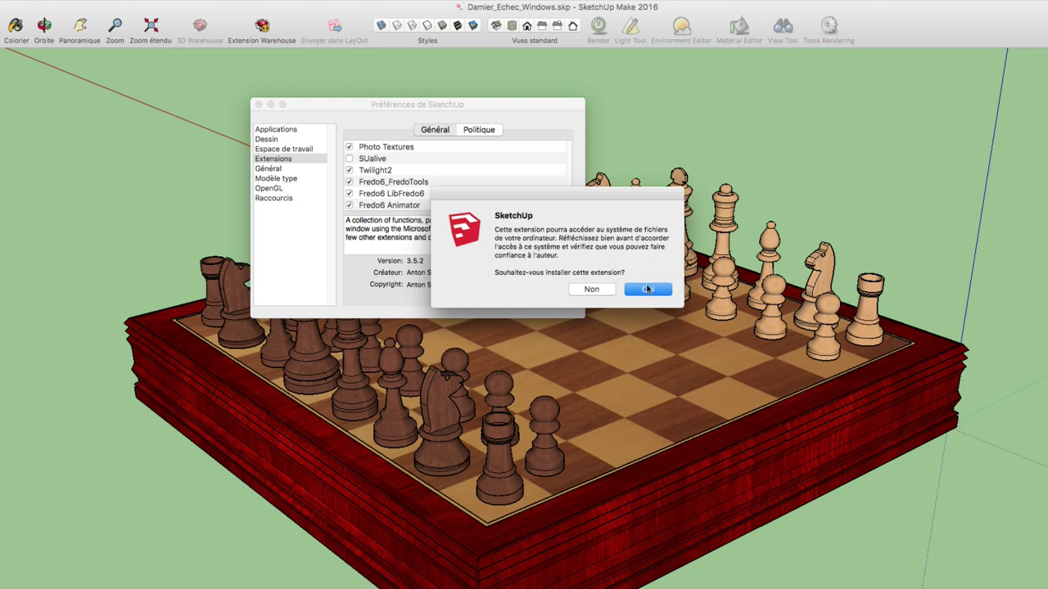
pyautogui.click(649, 291)
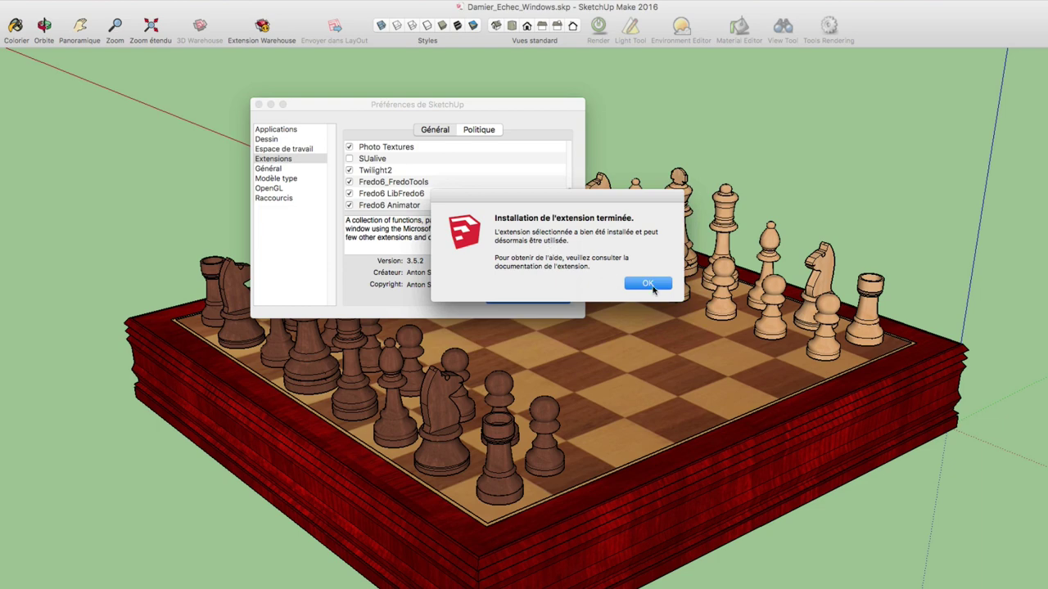
pyautogui.click(653, 286)
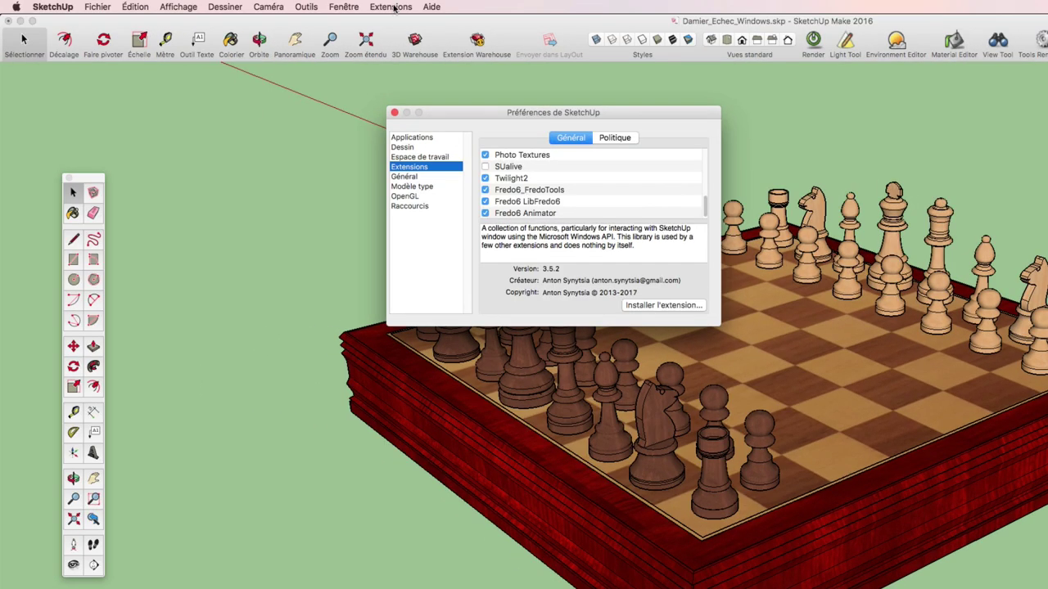
pyautogui.click(395, 7)
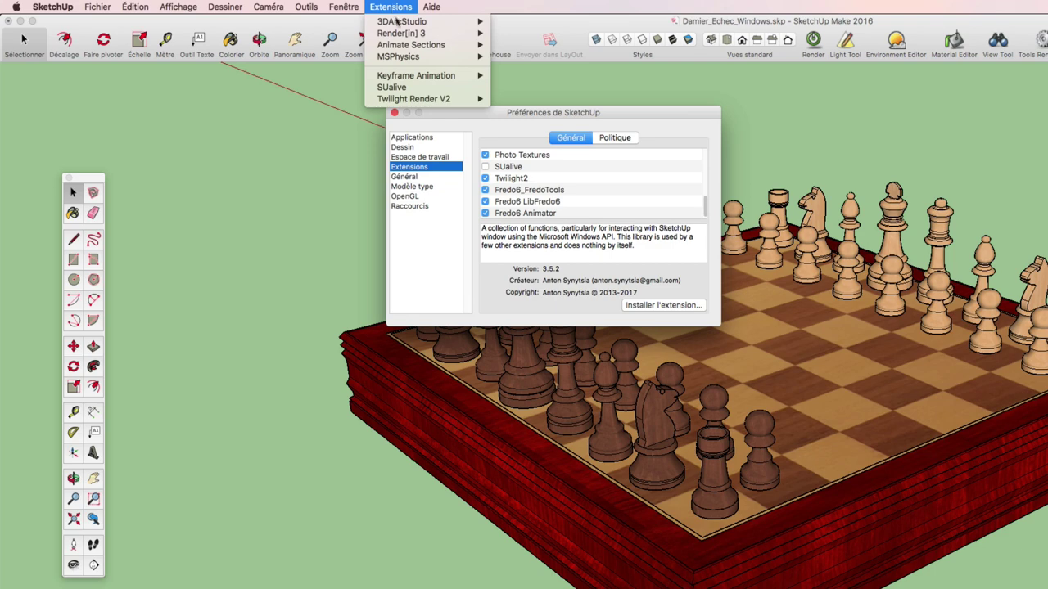
pyautogui.moveTo(413, 98)
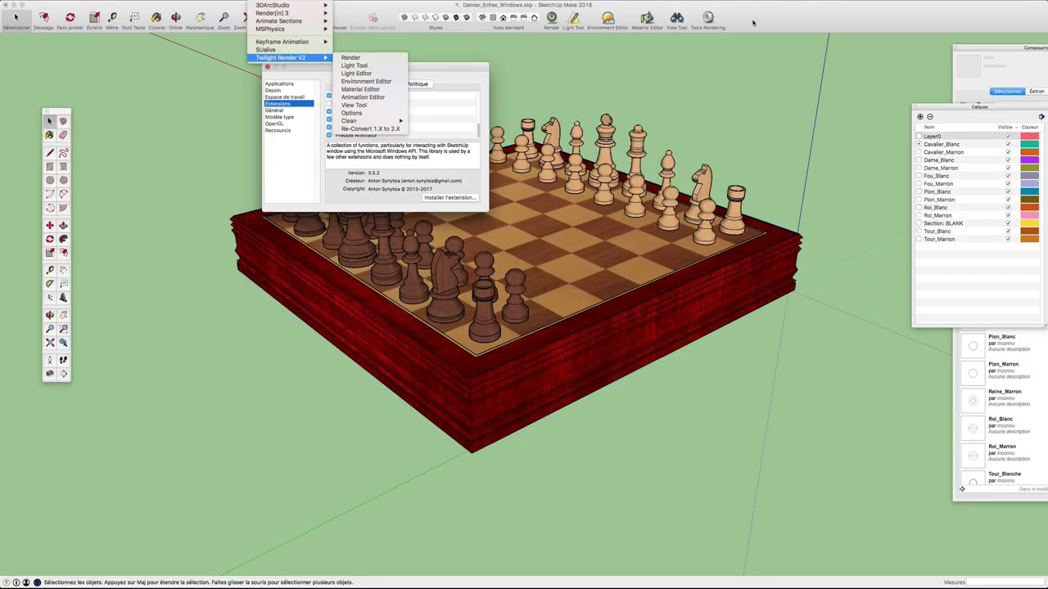
pyautogui.click(753, 22)
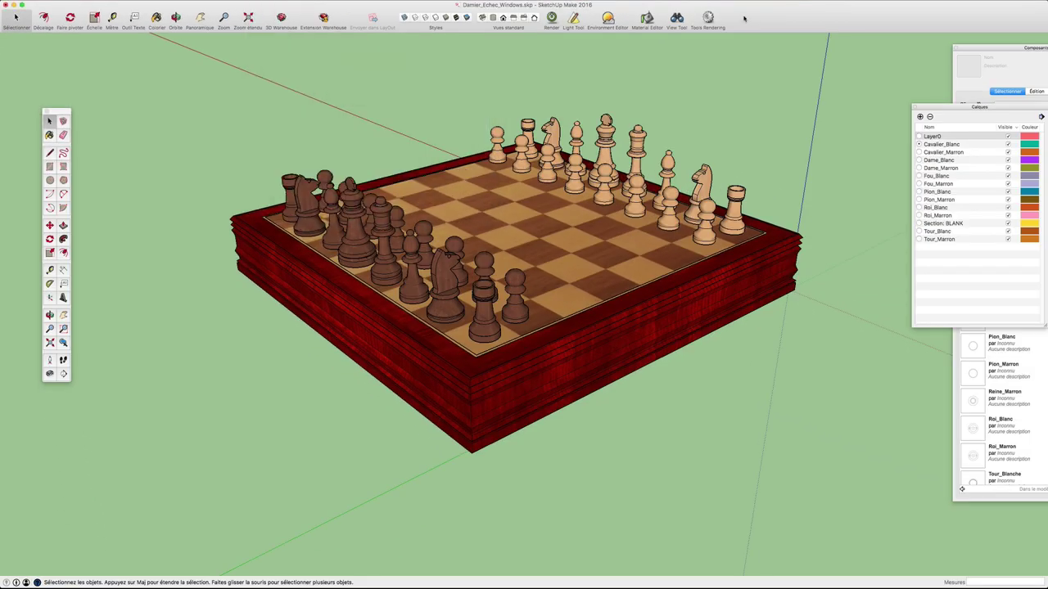
pyautogui.rightClick(744, 16)
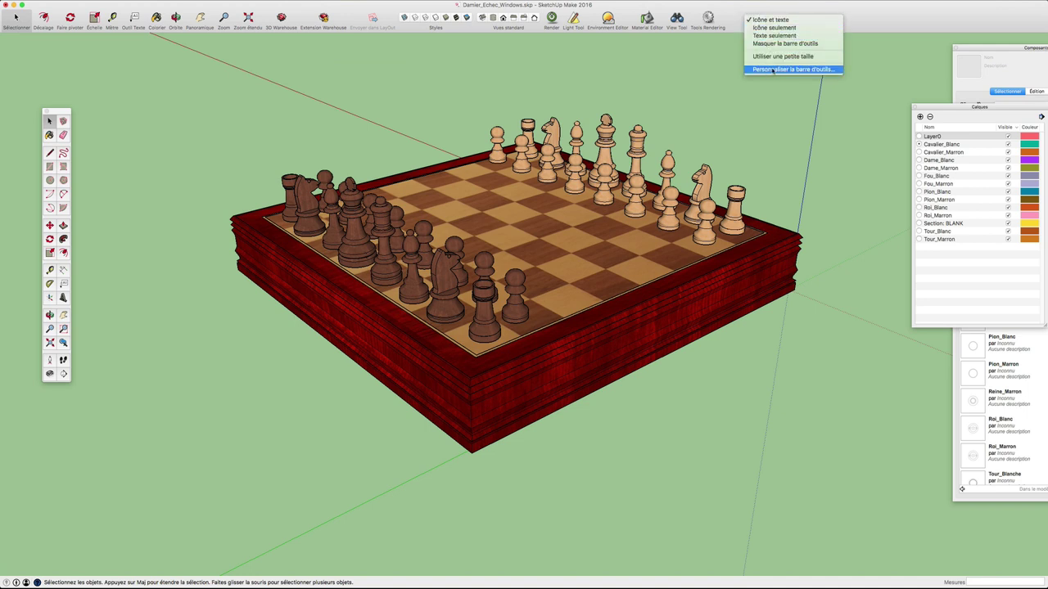
pyautogui.click(778, 70)
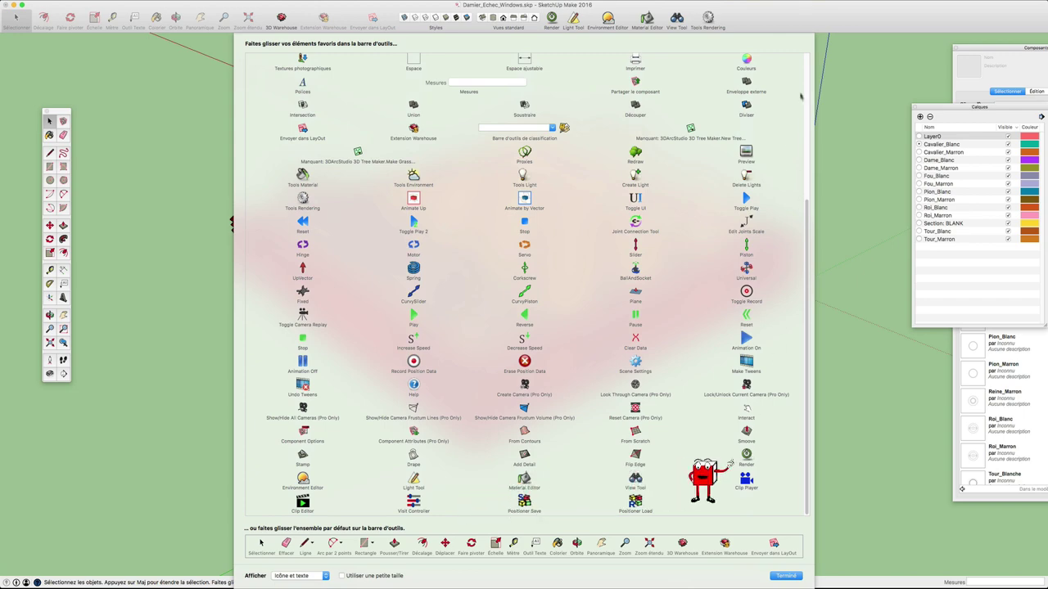
pyautogui.click(786, 575)
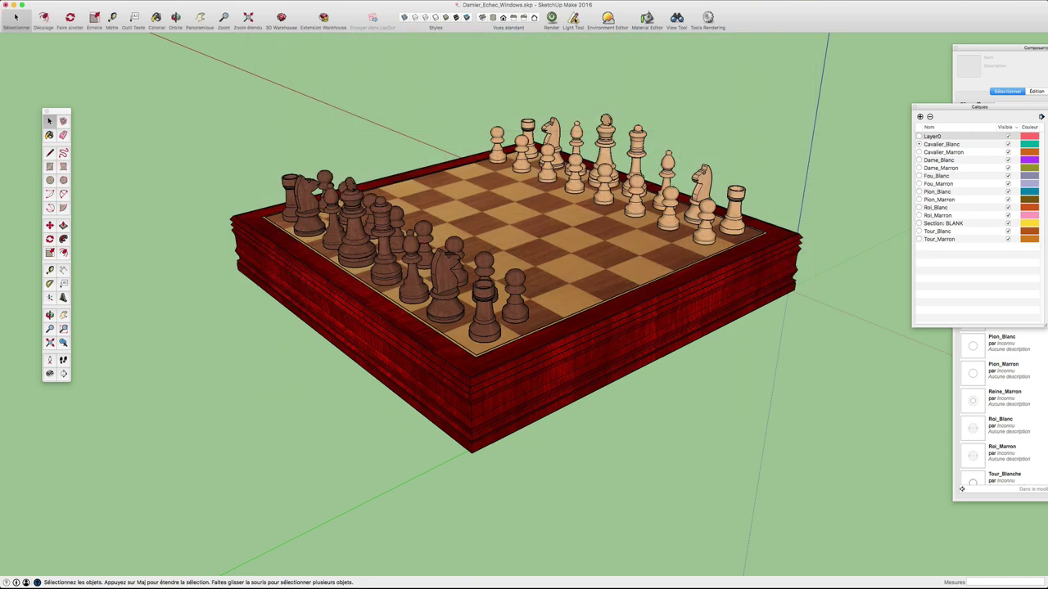
# Run Render from Extensions > Twilight Render V2 on the chess board model
pyautogui.click(279, 4)
pyautogui.moveTo(281, 57)
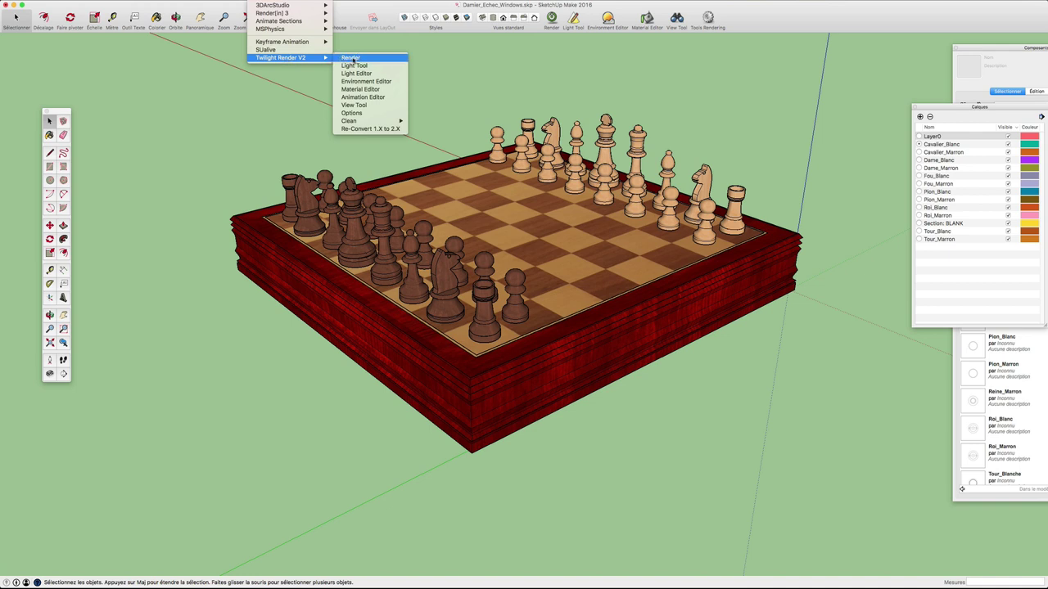
pyautogui.click(350, 59)
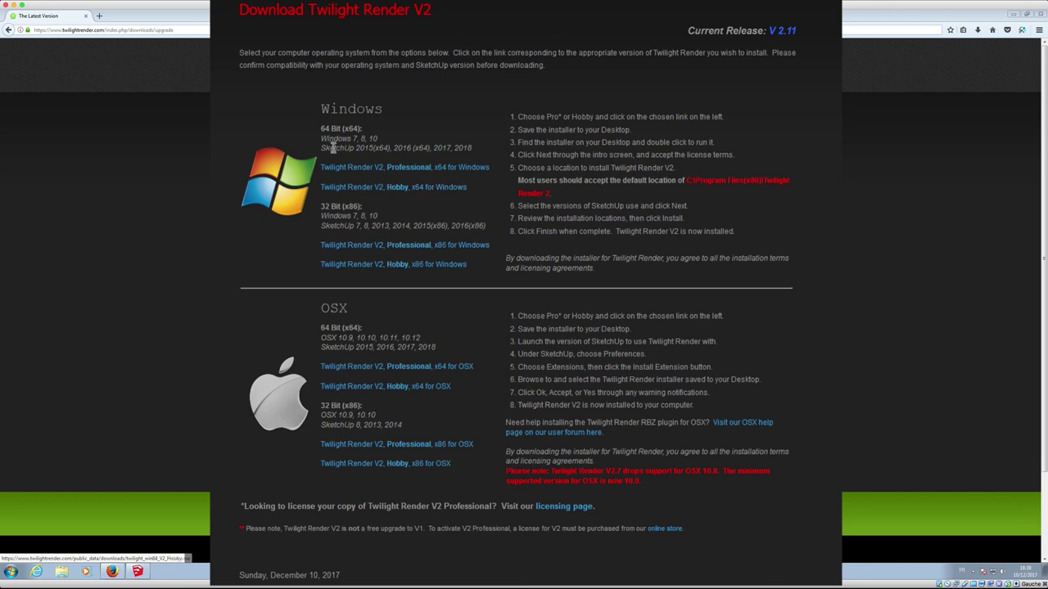
# Save twilight_win32_V2_Hobby.exe from the 'Hobby, x86 for Windows' link with Enregistrer le fichier
pyautogui.click(401, 270)
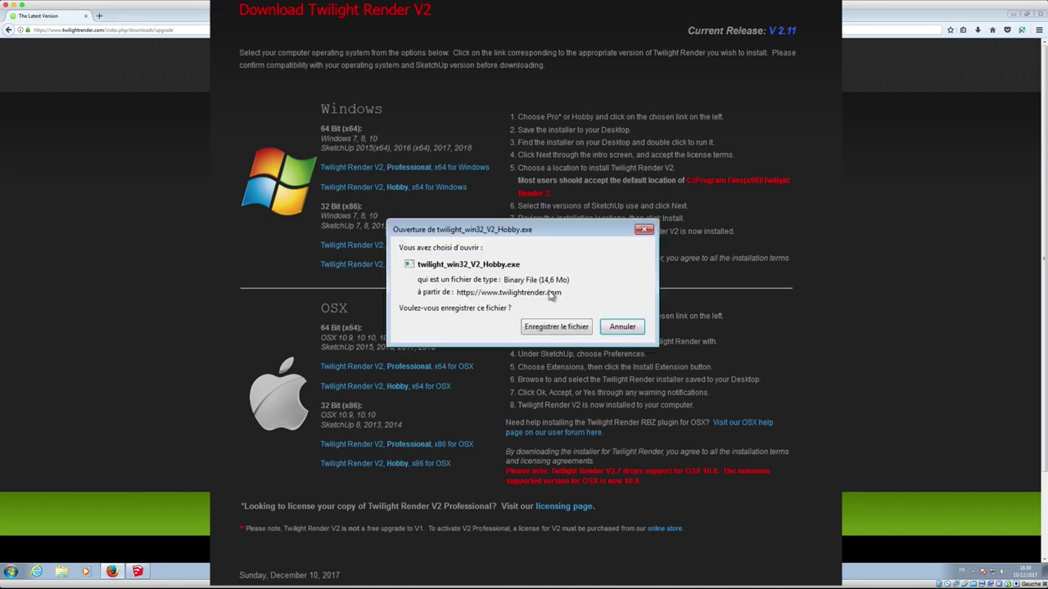
pyautogui.click(557, 326)
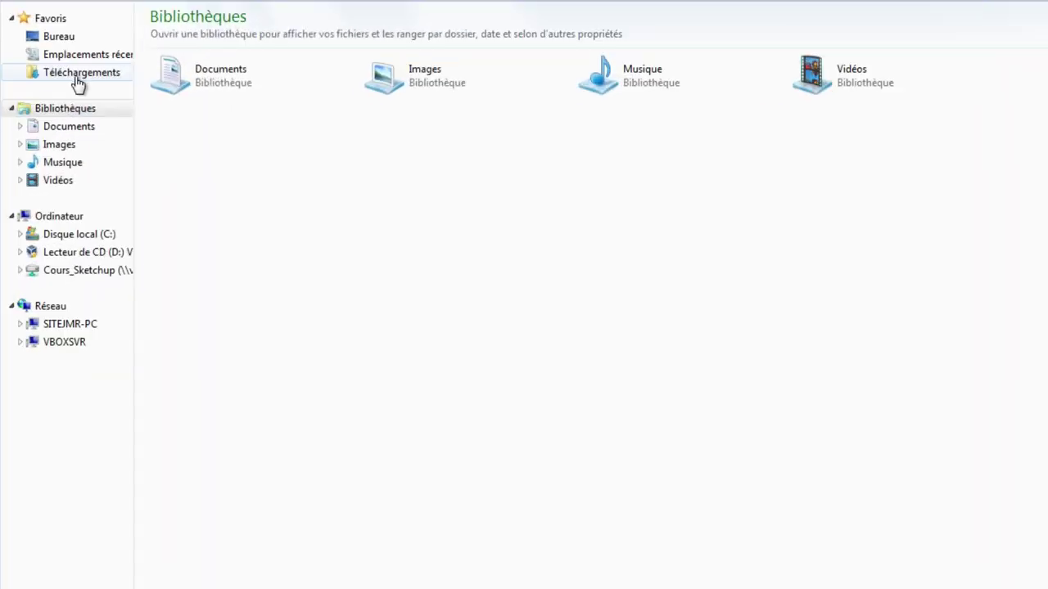
# Run twilight_win32_V2_Hobby from Téléchargements and confirm Exécuter in the security warning
pyautogui.click(75, 77)
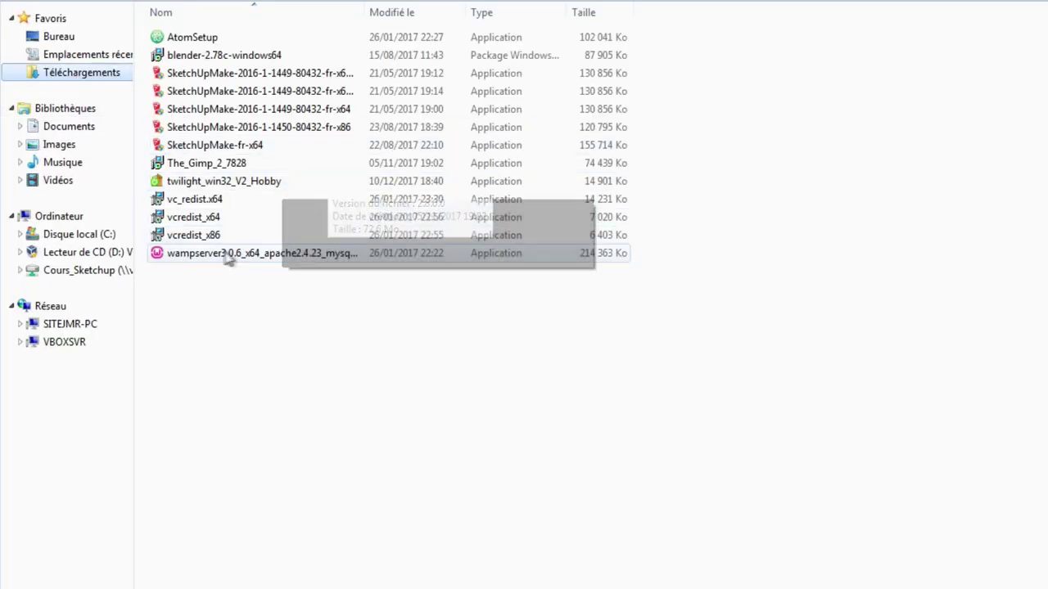
pyautogui.doubleClick(210, 183)
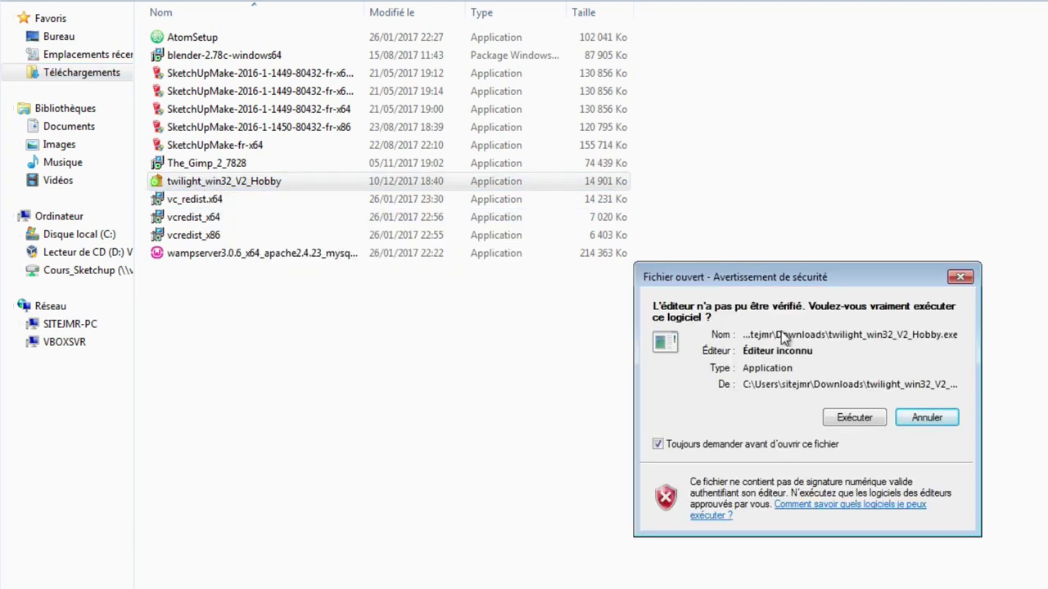
pyautogui.click(855, 419)
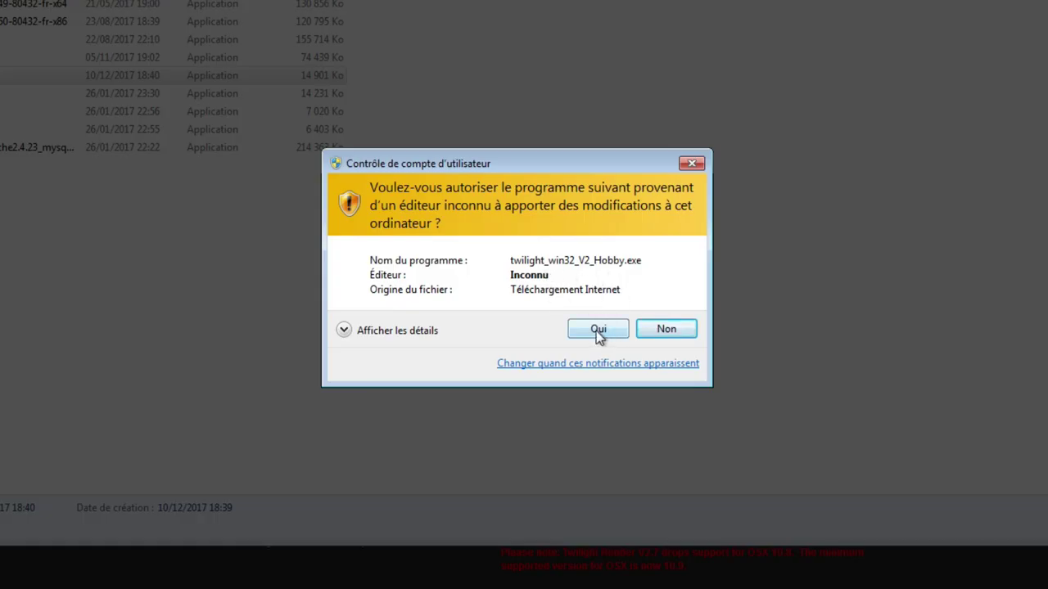
# Allow the installer, accept the licence, keep the default folder, SketchUp 2016 and Visual C++ Runtime options, then install
pyautogui.click(596, 331)
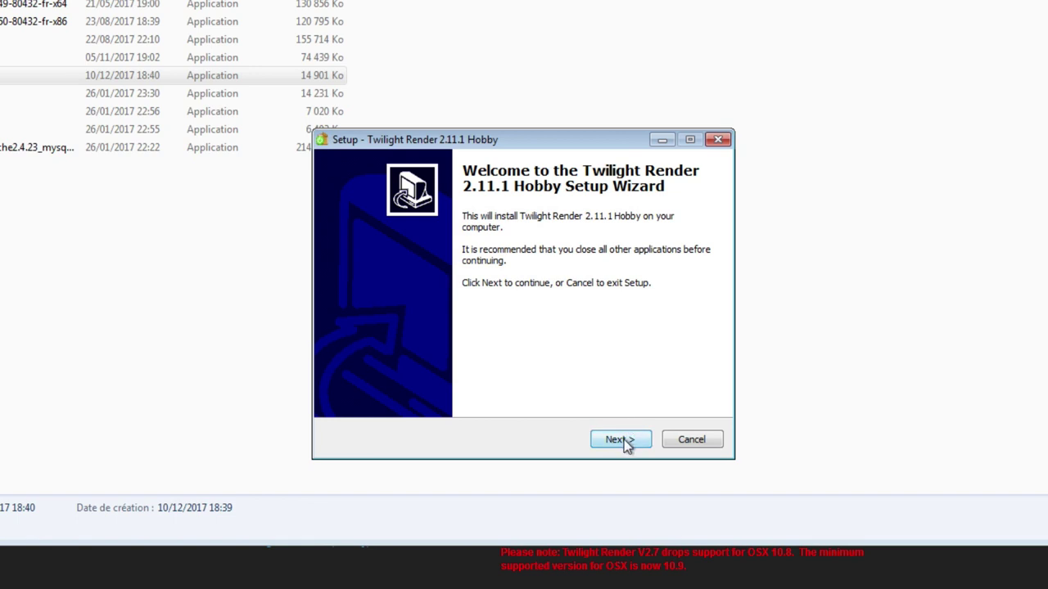
pyautogui.click(624, 439)
pyautogui.click(418, 390)
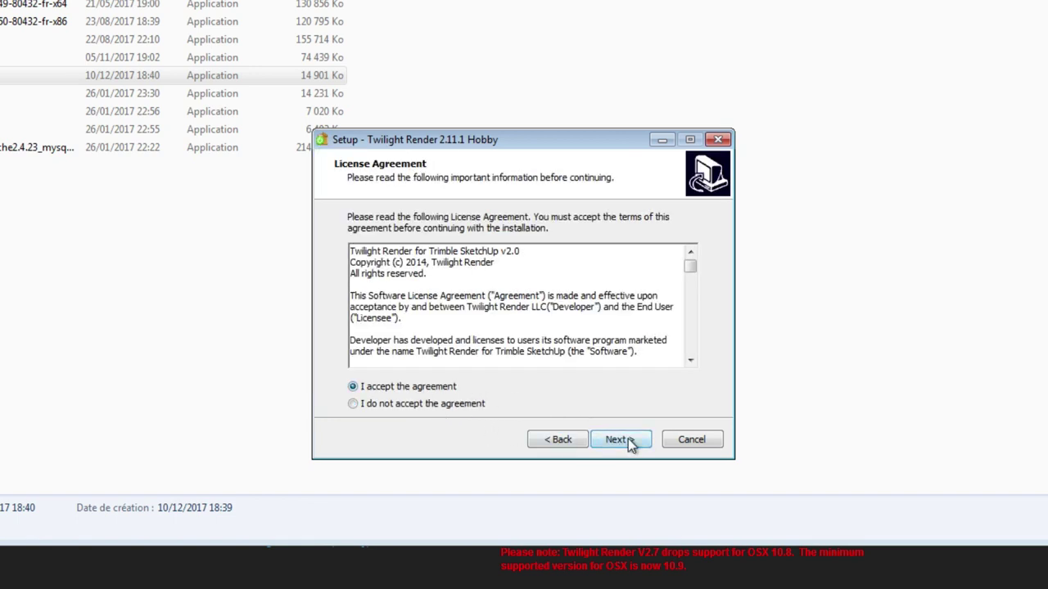
pyautogui.click(628, 438)
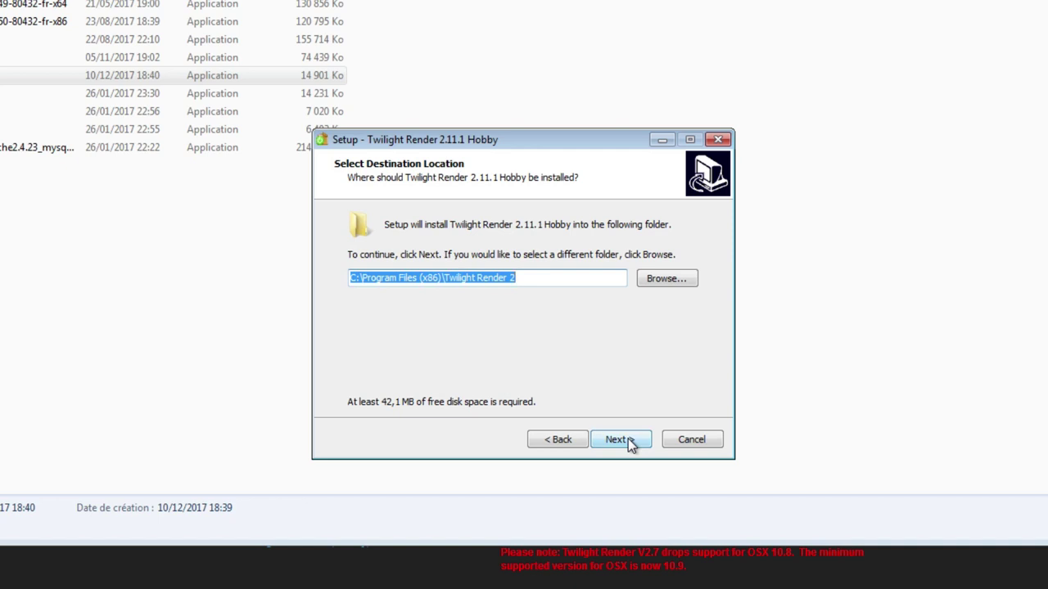
pyautogui.click(627, 438)
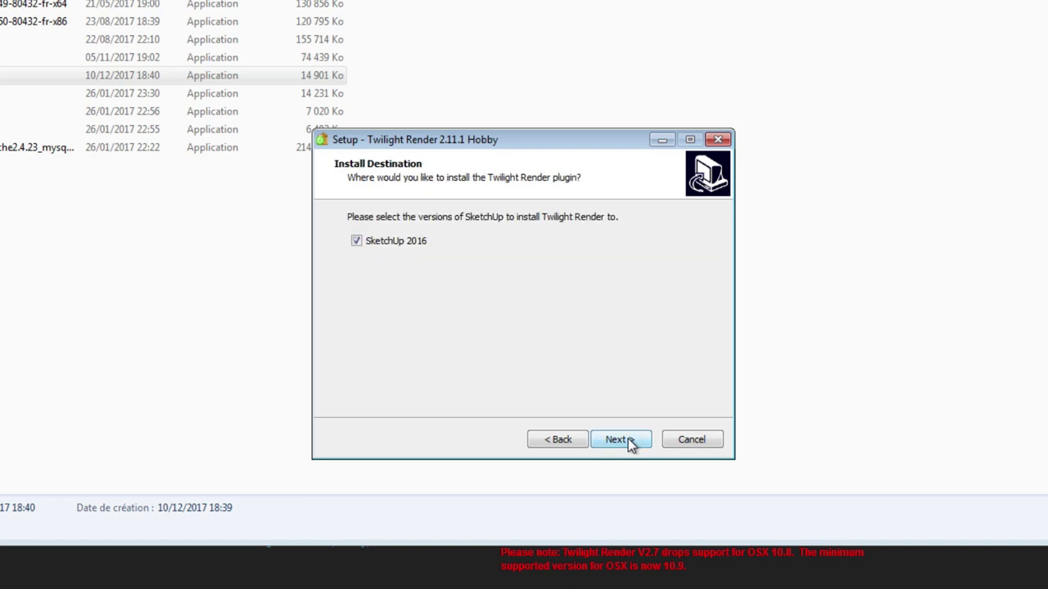
pyautogui.click(628, 438)
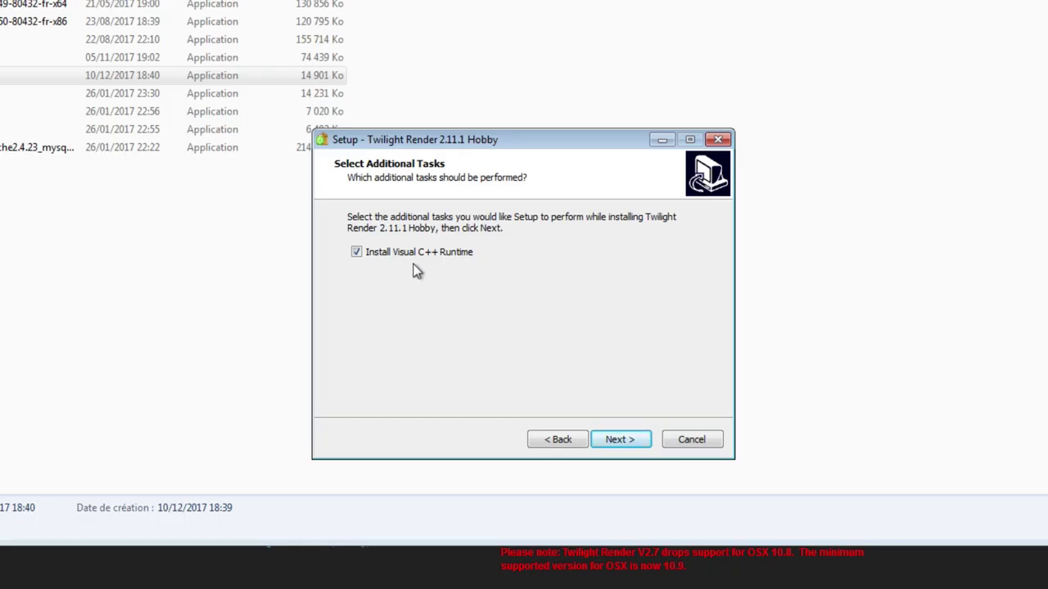
pyautogui.click(621, 439)
pyautogui.click(616, 437)
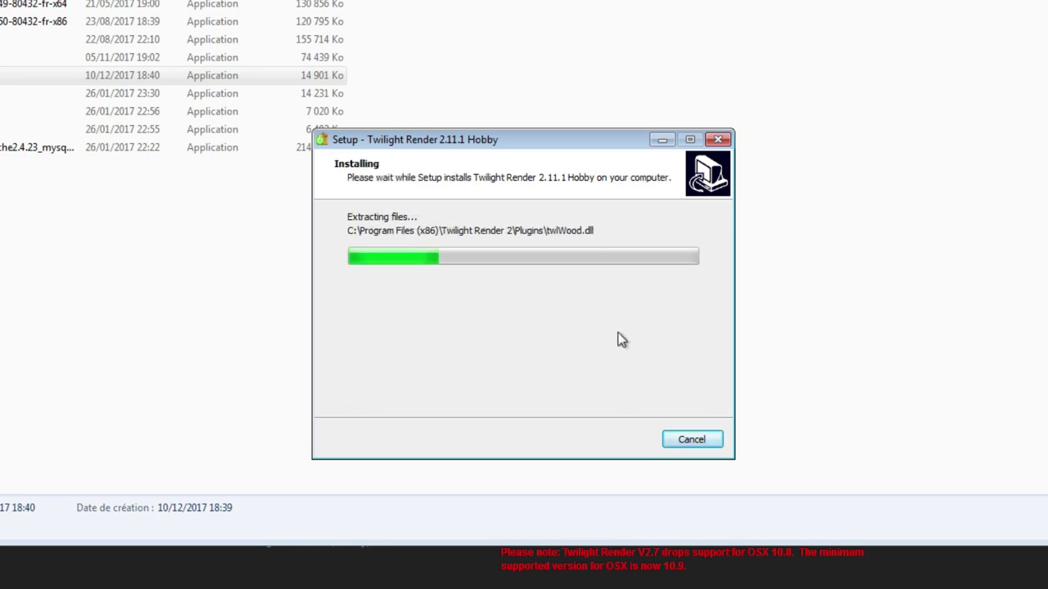
# Agree to the Visual C++ 2013 licence, install the runtime, then close it and finish Twilight setup
pyautogui.click(337, 373)
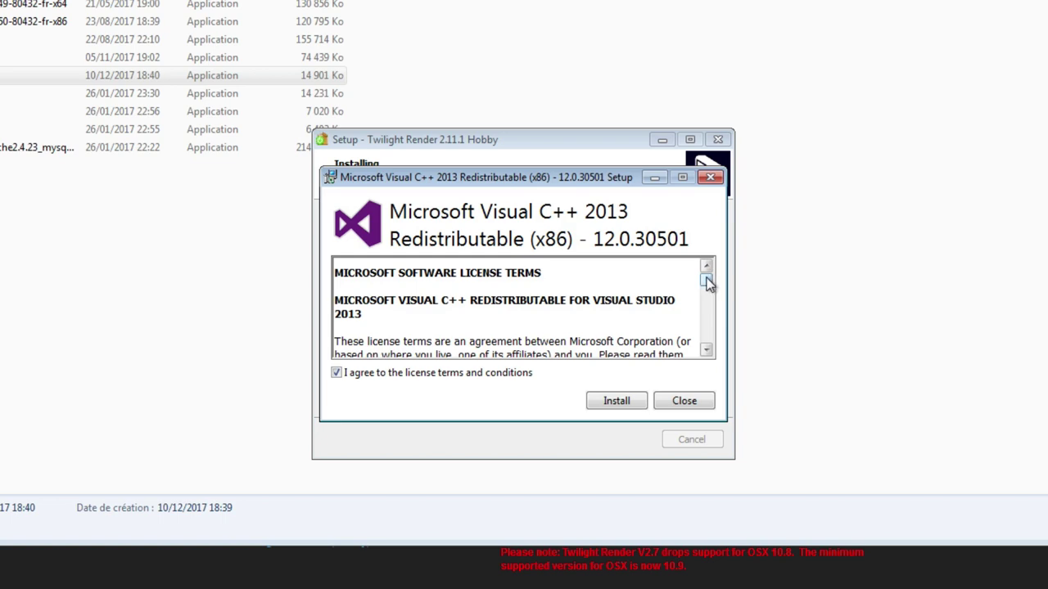
pyautogui.moveTo(708, 282); pyautogui.dragTo(710, 360)
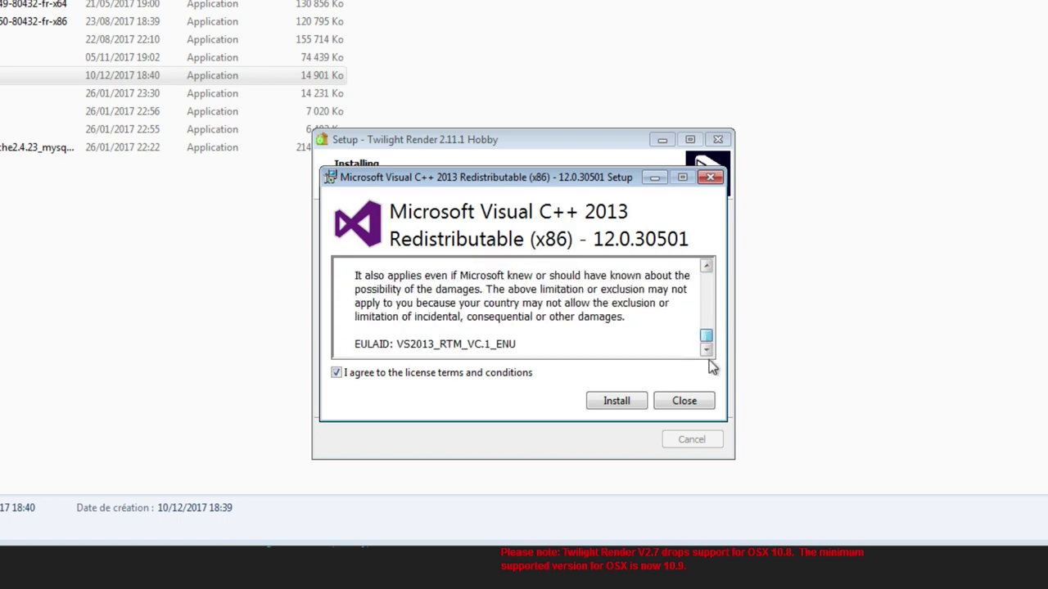
pyautogui.click(619, 402)
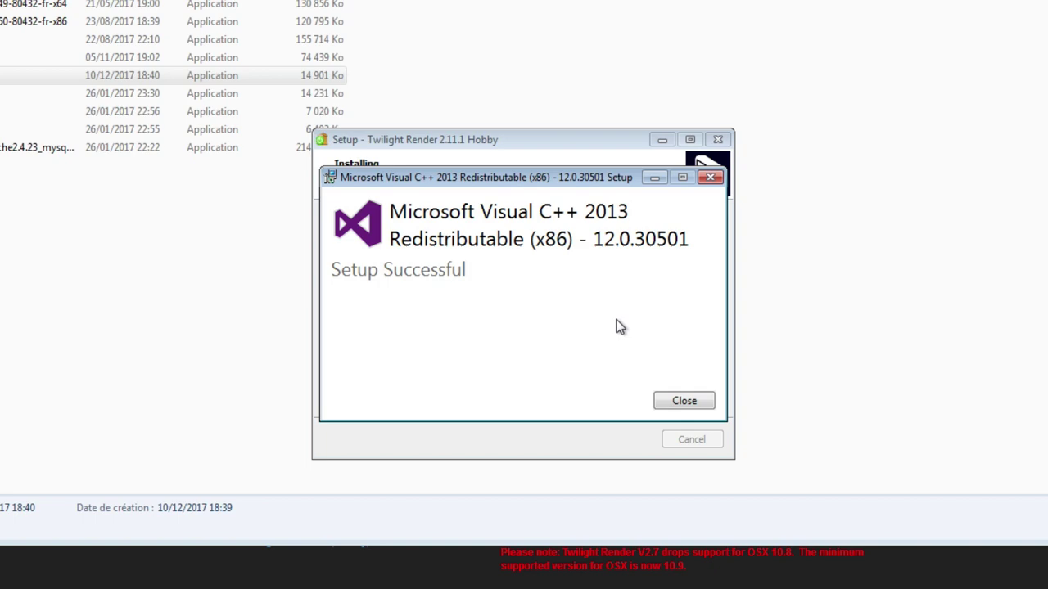
pyautogui.click(686, 401)
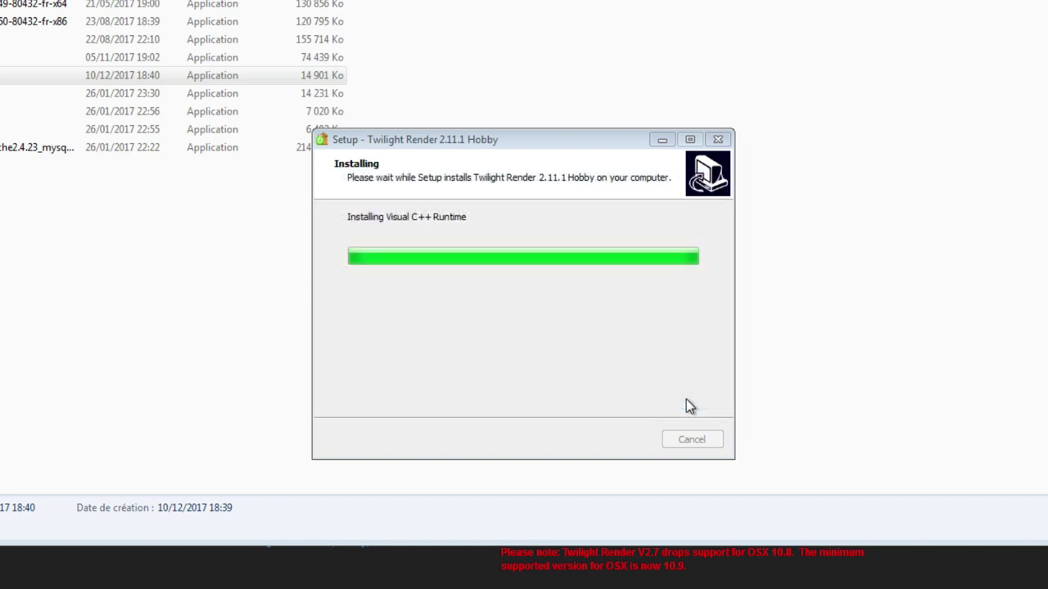
pyautogui.click(624, 438)
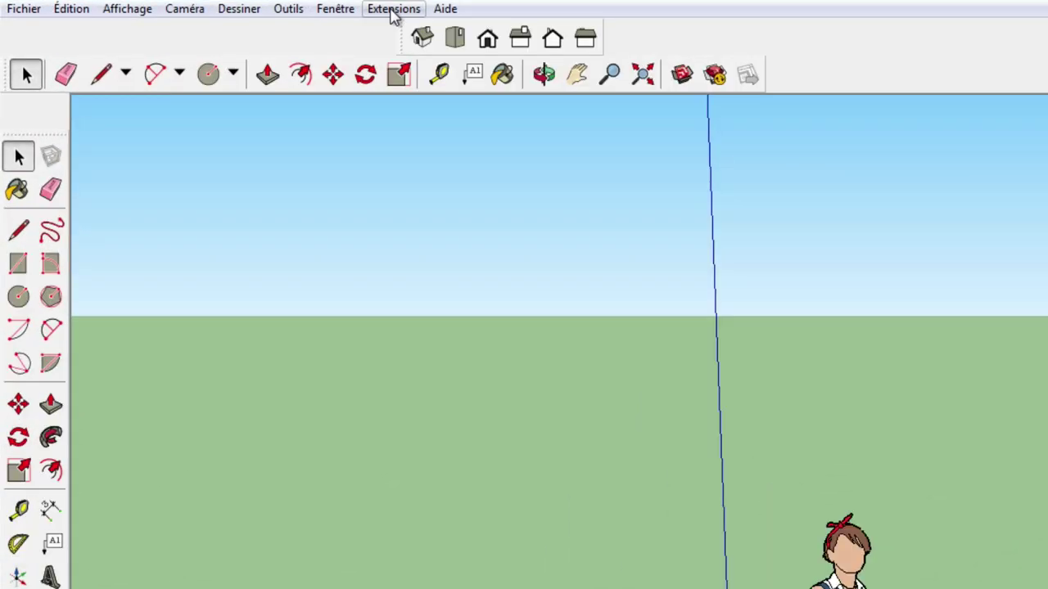
# Check the Extensions > Twilight Render V2 menu, then show its floating toolbar and nudge it lower
pyautogui.click(168, 22)
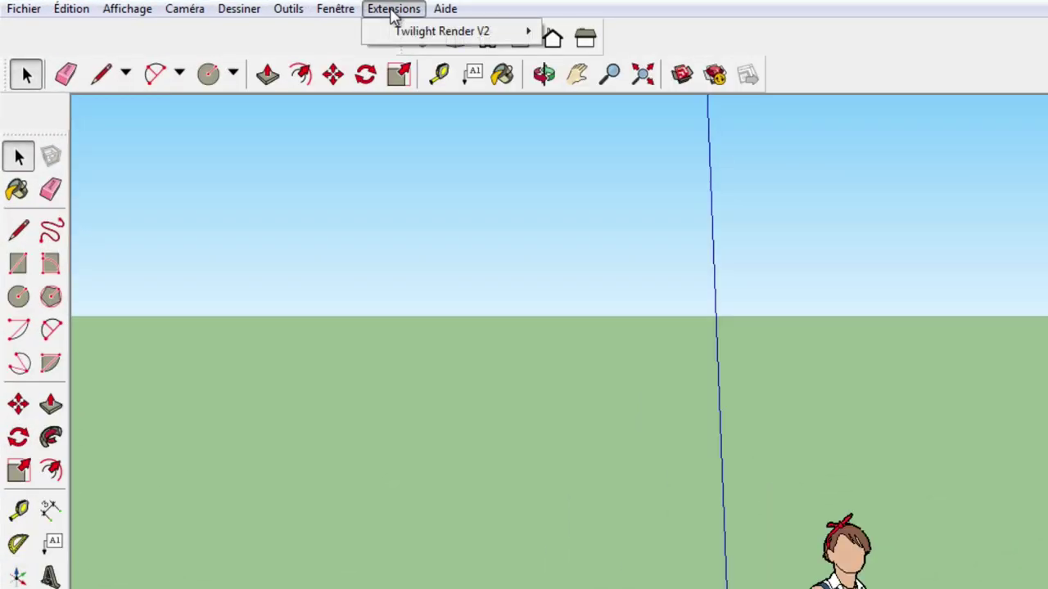
pyautogui.click(827, 61)
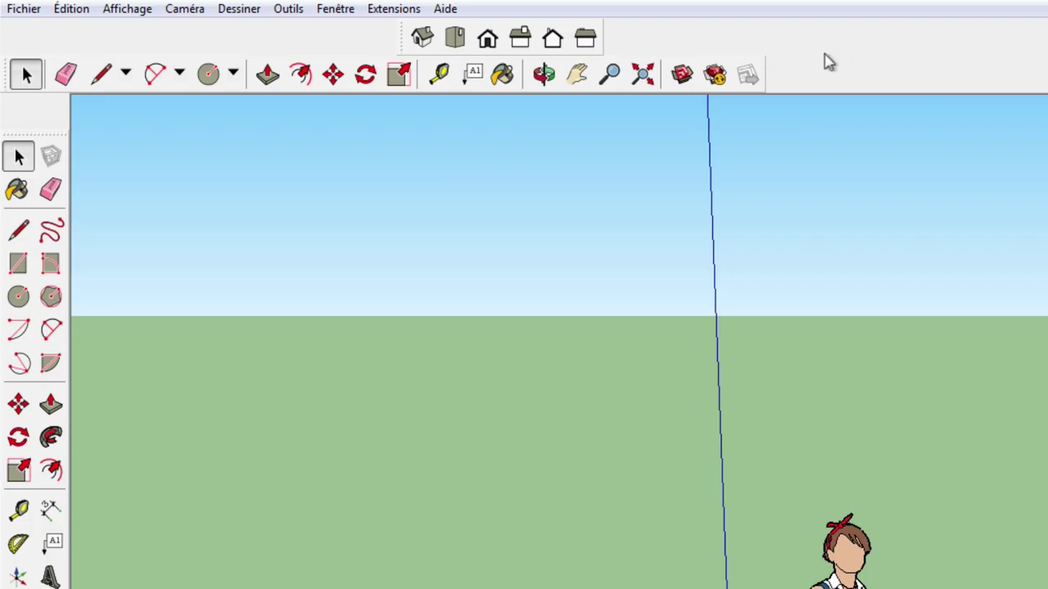
pyautogui.rightClick(898, 51)
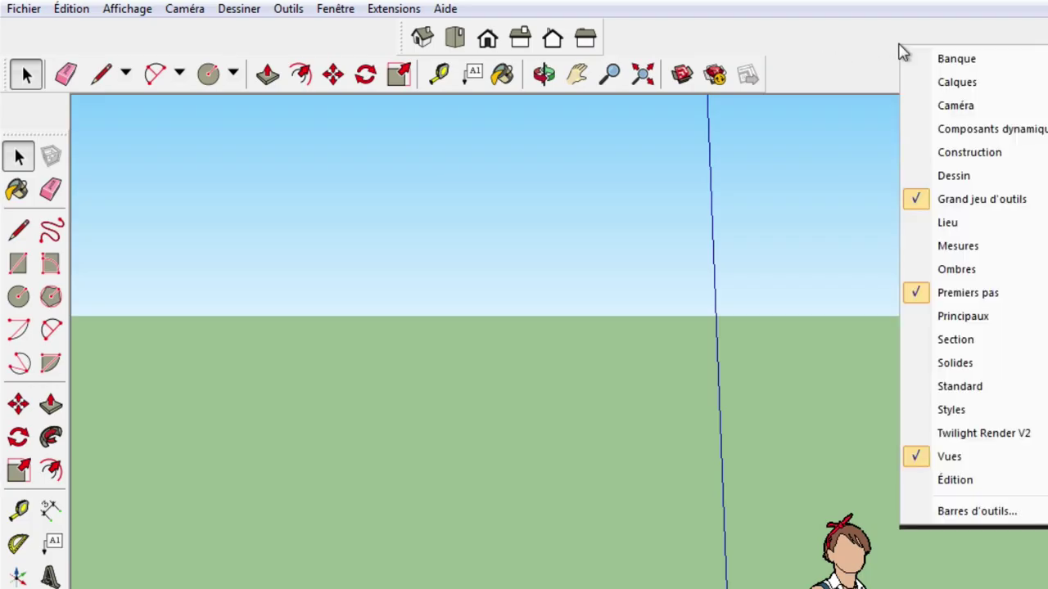
pyautogui.click(981, 439)
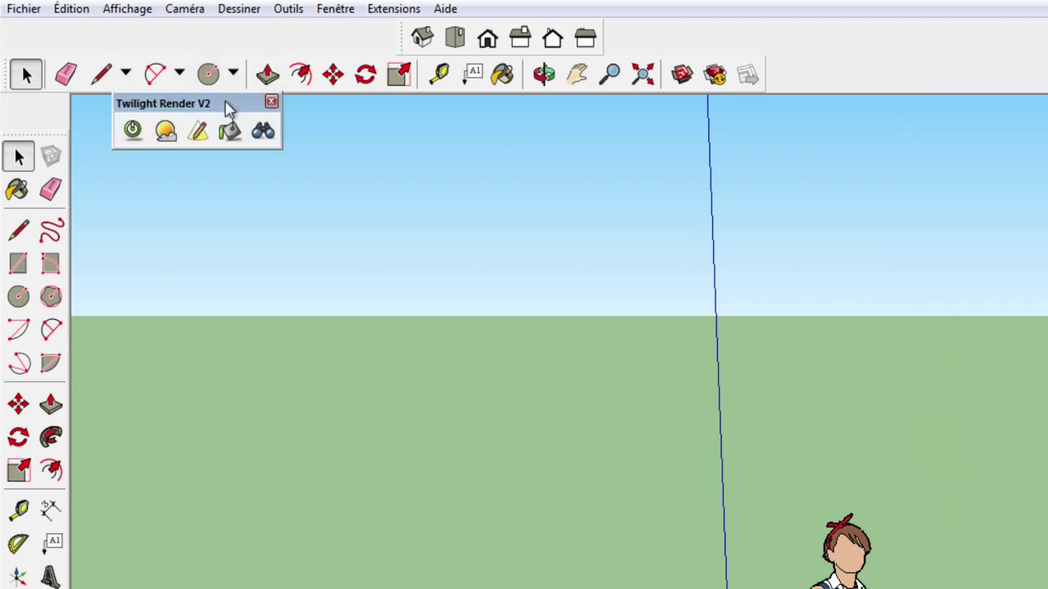
pyautogui.moveTo(227, 106)
pyautogui.mouseDown()
pyautogui.moveTo(245, 116)
pyautogui.moveTo(225, 116)
pyautogui.mouseUp()
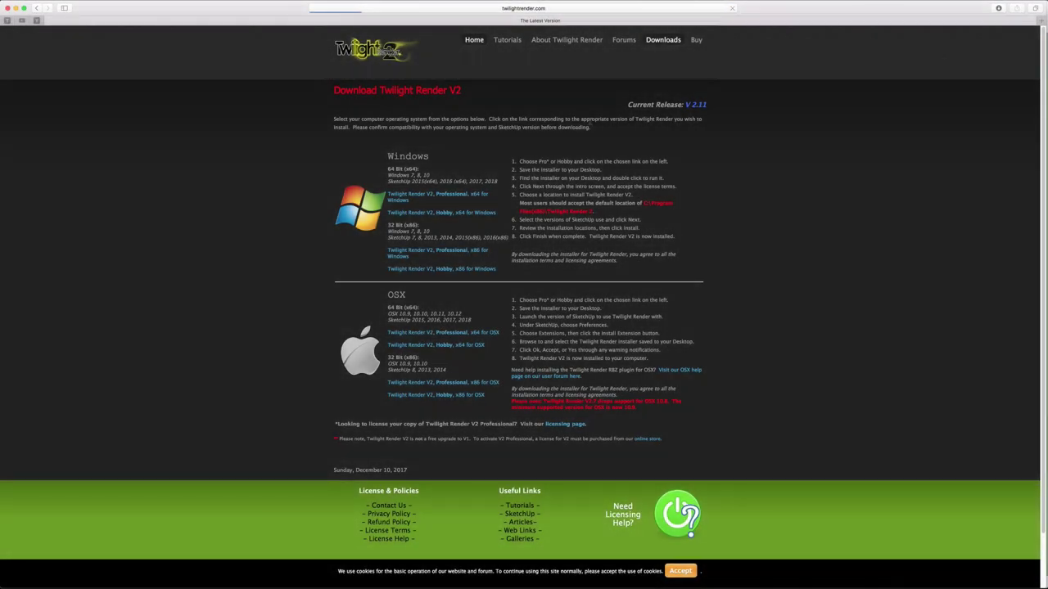
# Scroll through the twilightrender.com home page news on V2.11, Terrain Tools and Render-to-Texture
pyautogui.scroll(-3, 655, 180)
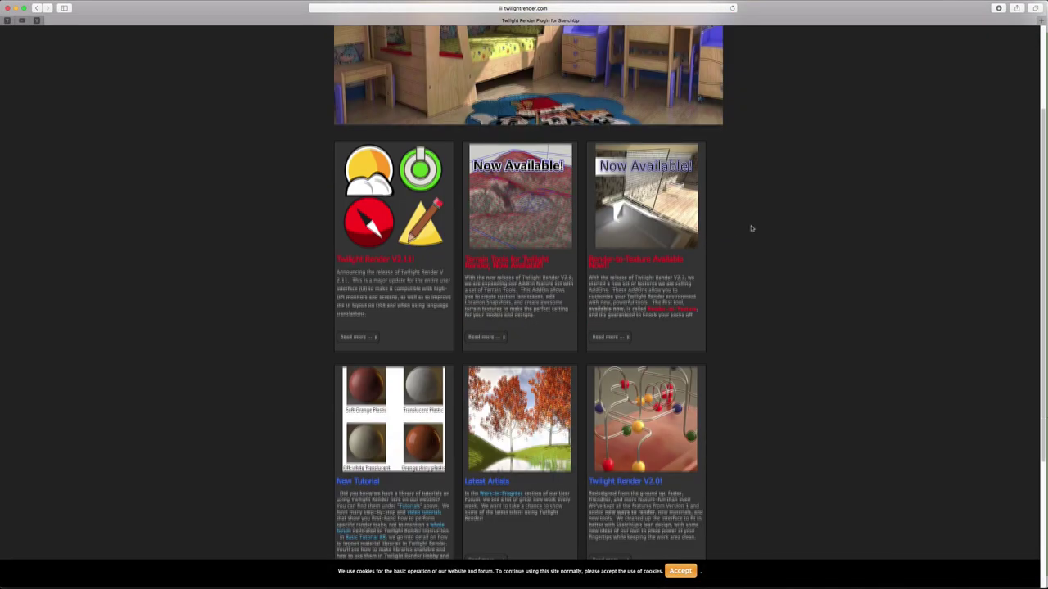
pyautogui.scroll(-3, 734, 221)
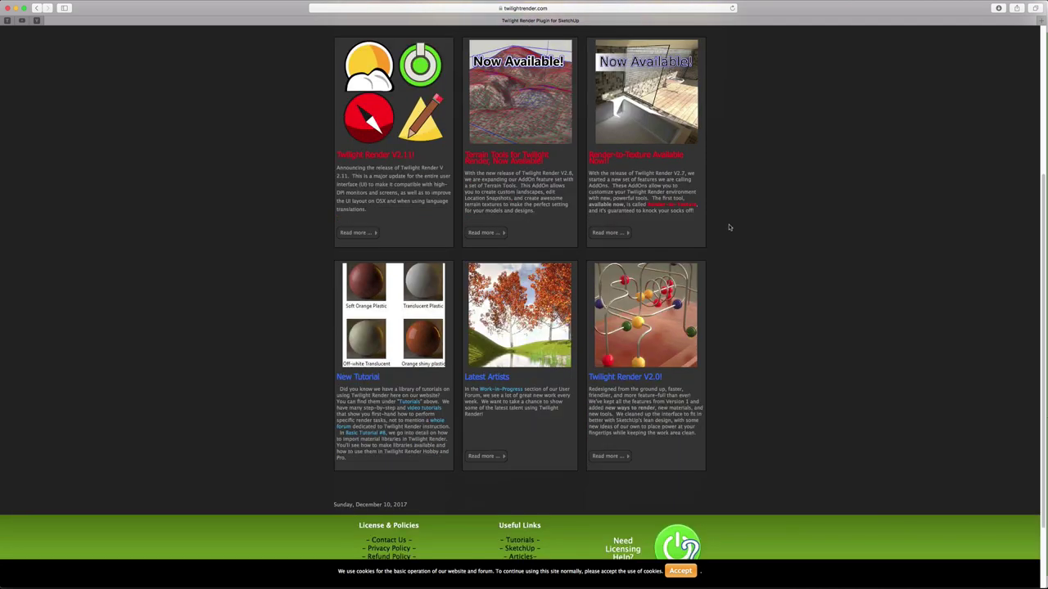
pyautogui.scroll(3, 731, 223)
pyautogui.scroll(3, 729, 226)
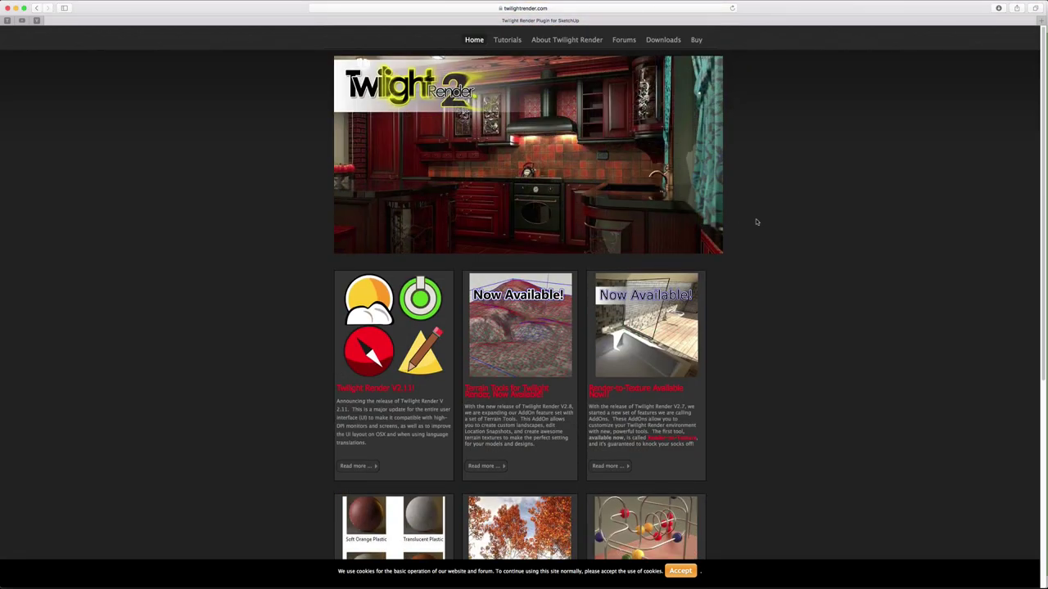
pyautogui.scroll(-2, 748, 202)
pyautogui.scroll(-2, 748, 202)
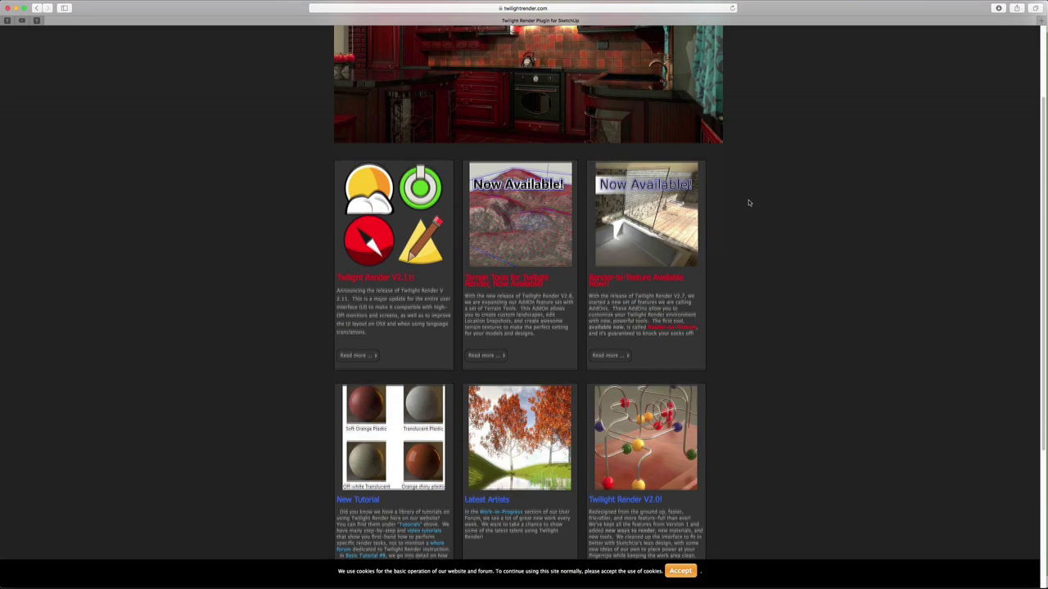
pyautogui.scroll(-2, 748, 203)
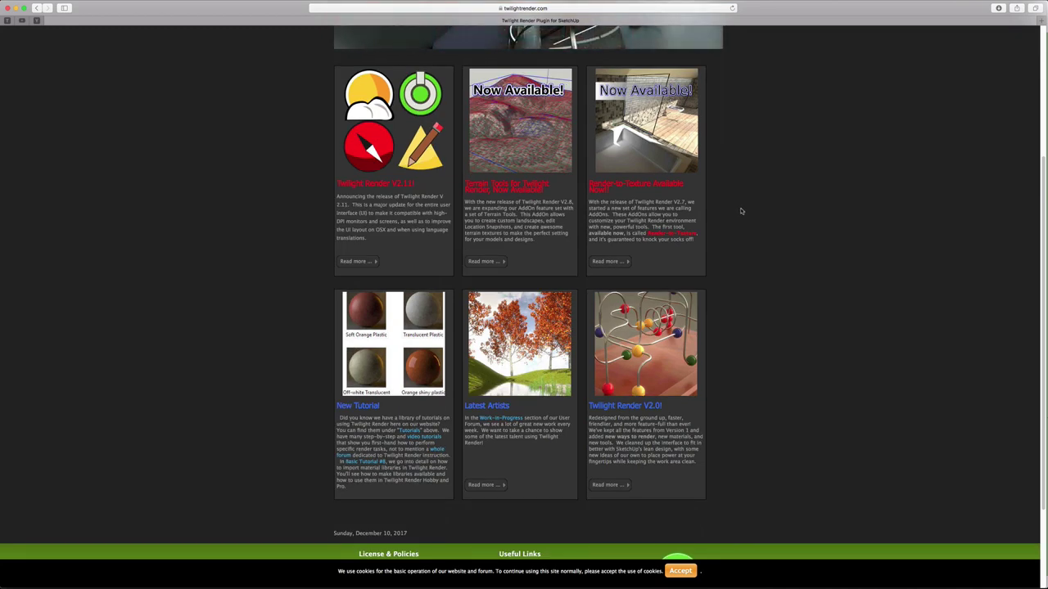
pyautogui.scroll(2, 741, 212)
pyautogui.scroll(1, 741, 212)
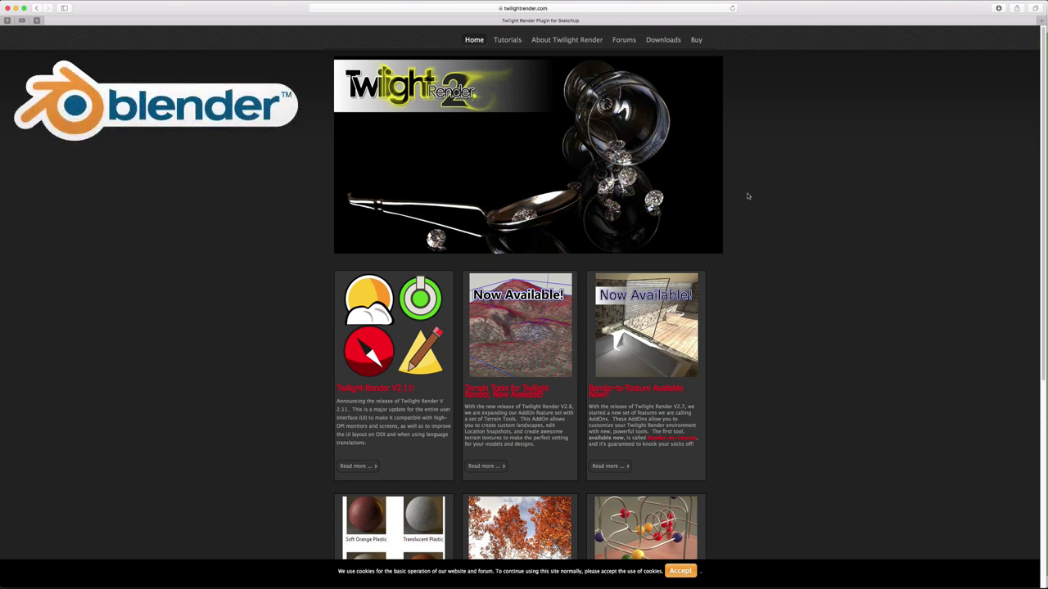
pyautogui.scroll(-5, 746, 197)
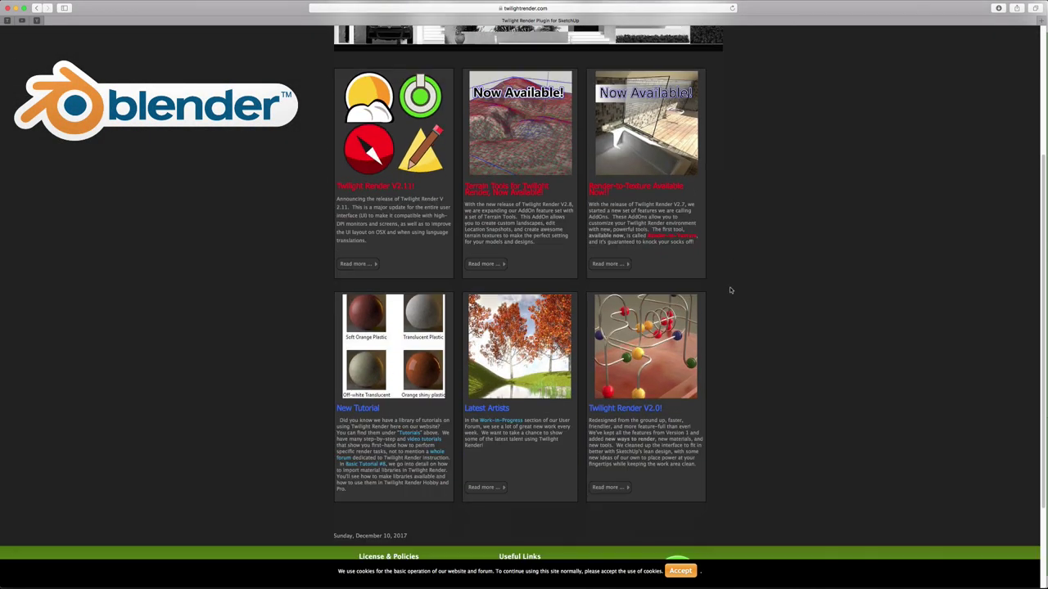
pyautogui.scroll(-2, 730, 291)
pyautogui.scroll(5, 734, 294)
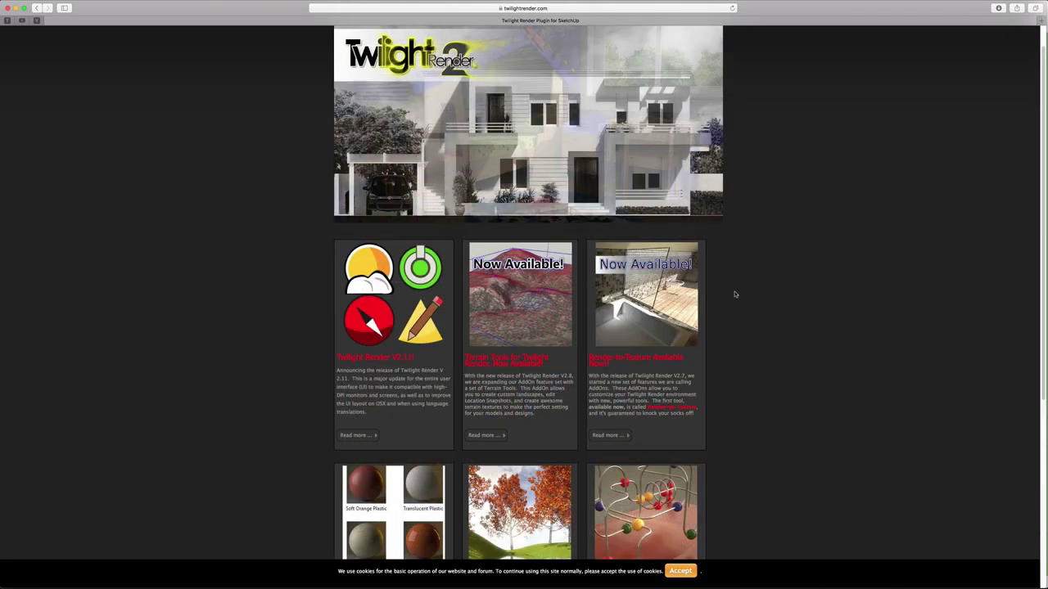
pyautogui.scroll(1, 736, 278)
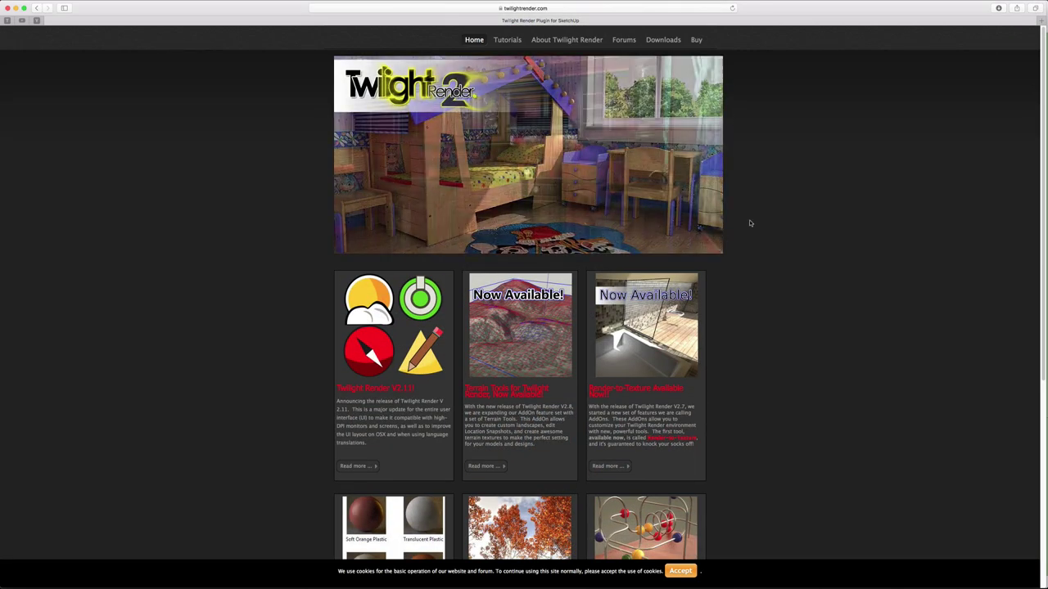
pyautogui.moveTo(662, 39)
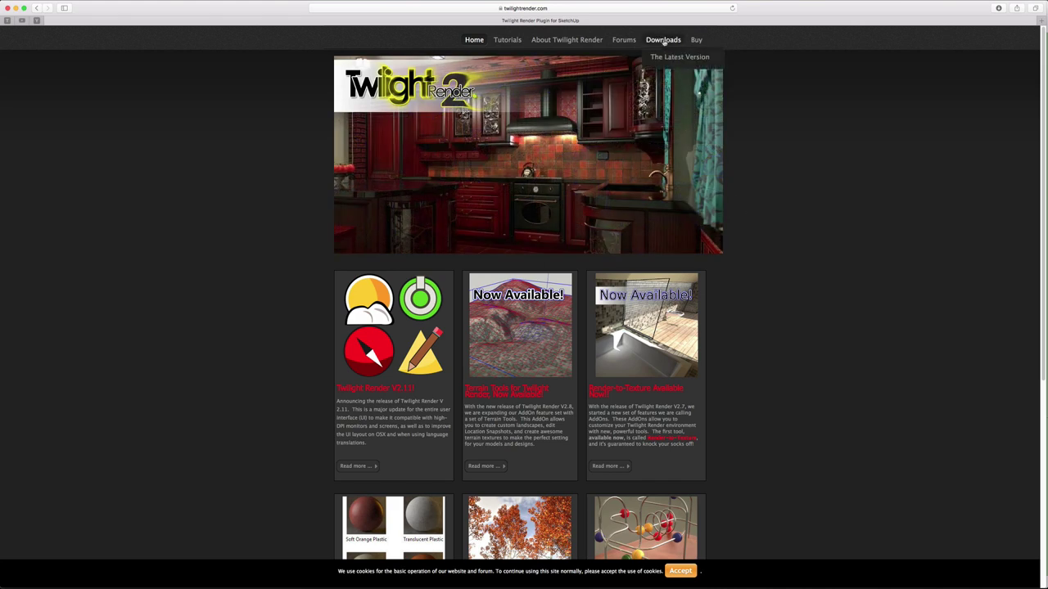
# Go to Downloads > The Latest Version to view the V 2.11 Windows and OSX installers
pyautogui.click(665, 58)
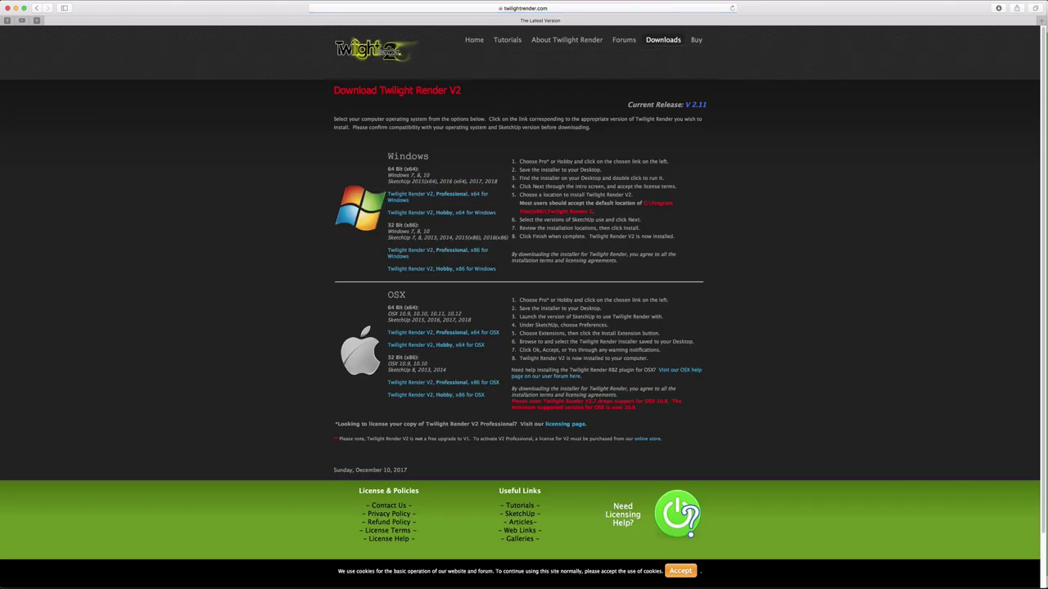
pyautogui.scroll(-2, 545, 246)
pyautogui.scroll(2, 545, 245)
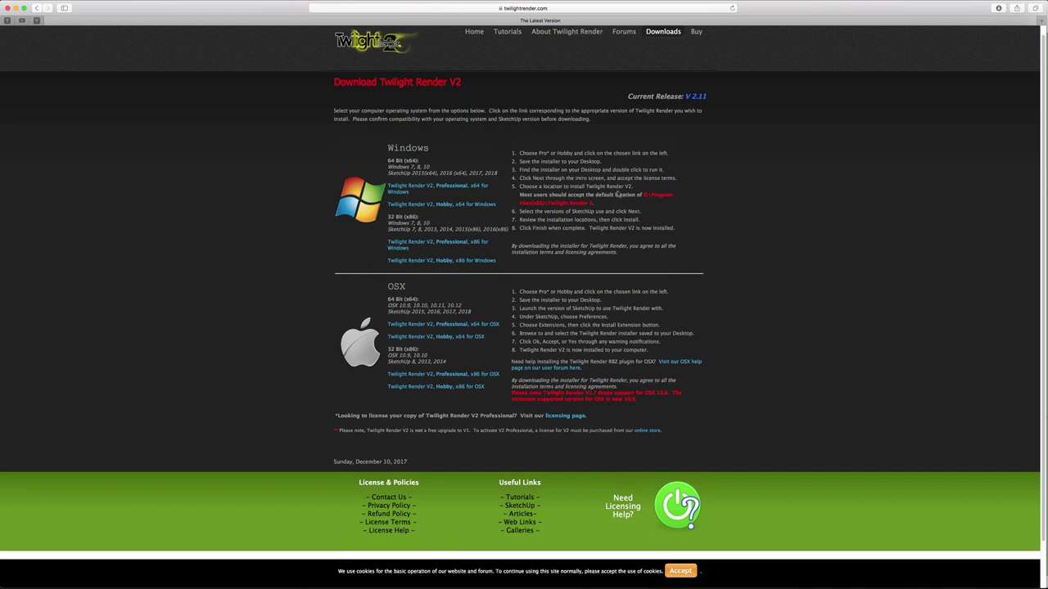